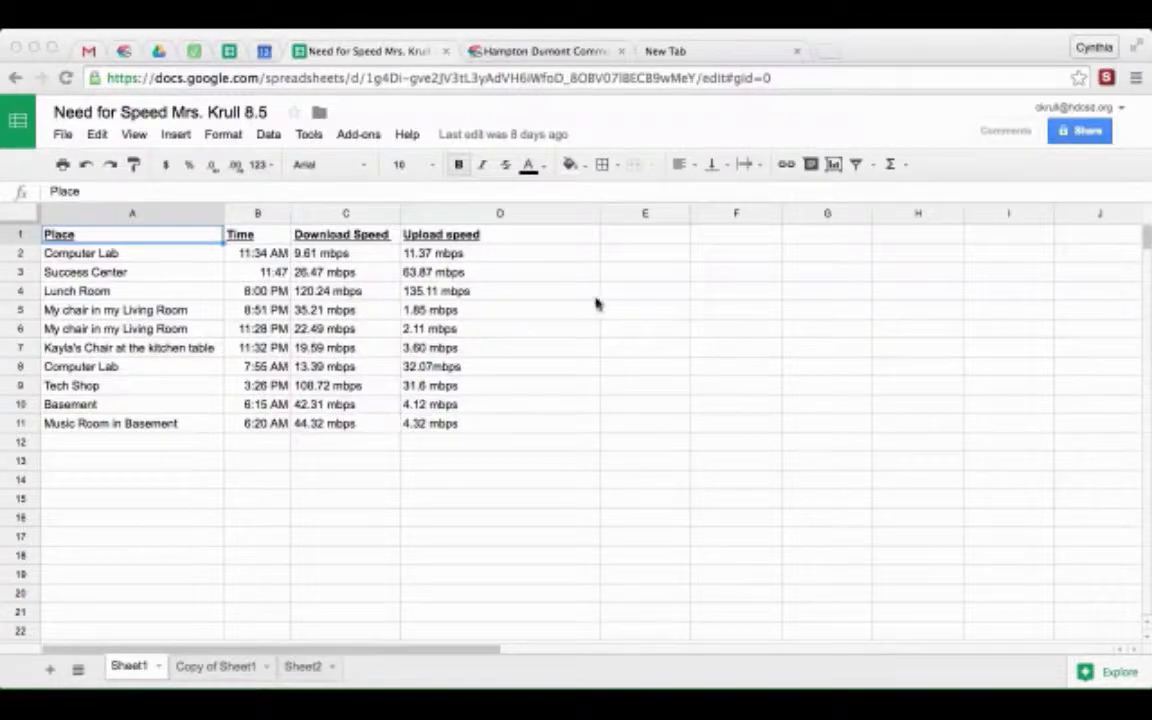
Step: Duplicate Sheet1 of the Need for Speed spreadsheet to keep a backup copy, and return to the original sheet
{"action": "left_click", "coordinate": [159, 51]}
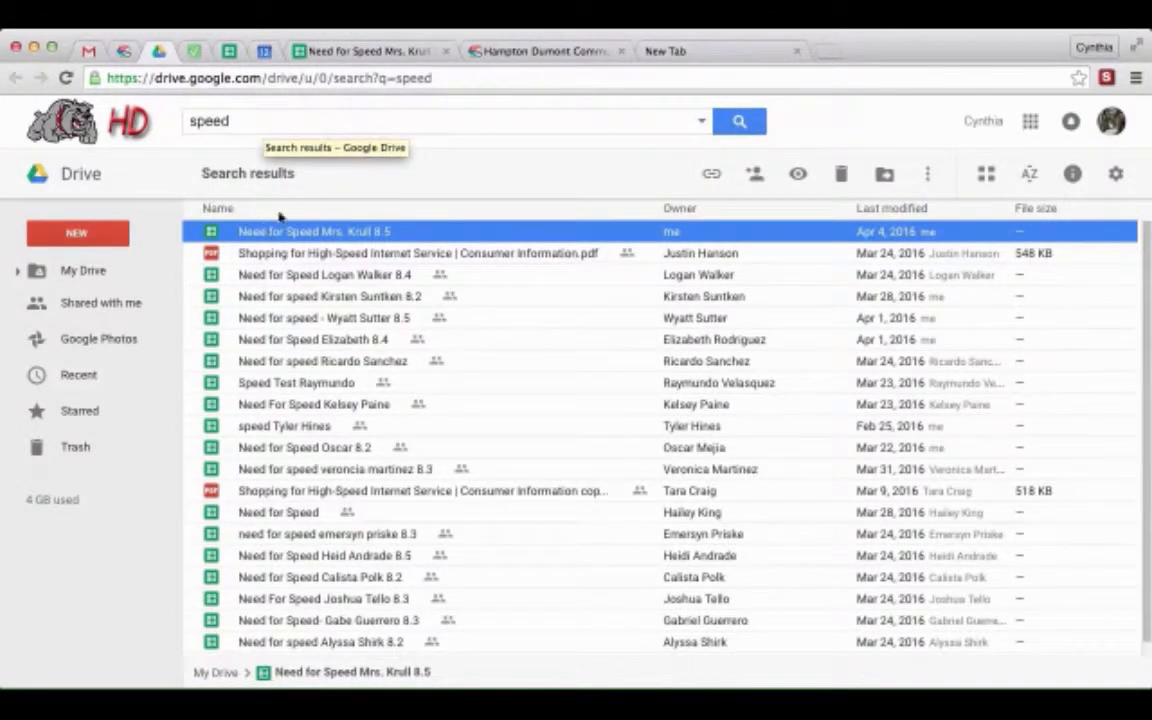
{"action": "left_click", "coordinate": [375, 51]}
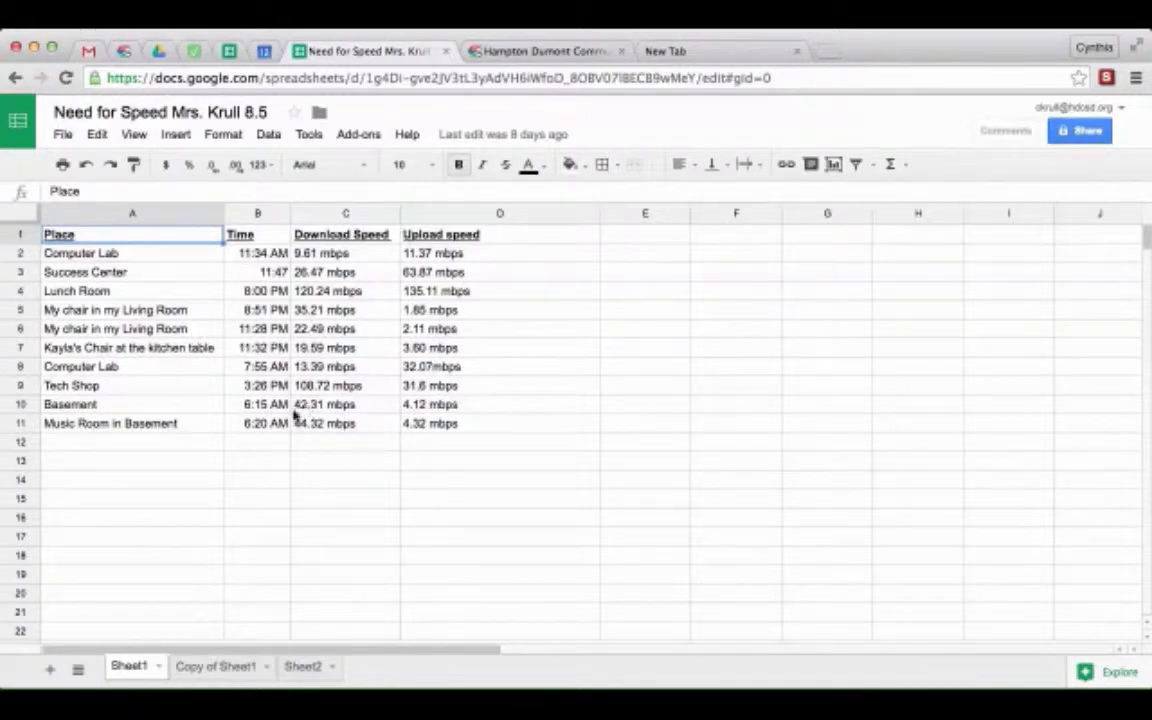
{"action": "left_click", "coordinate": [157, 667]}
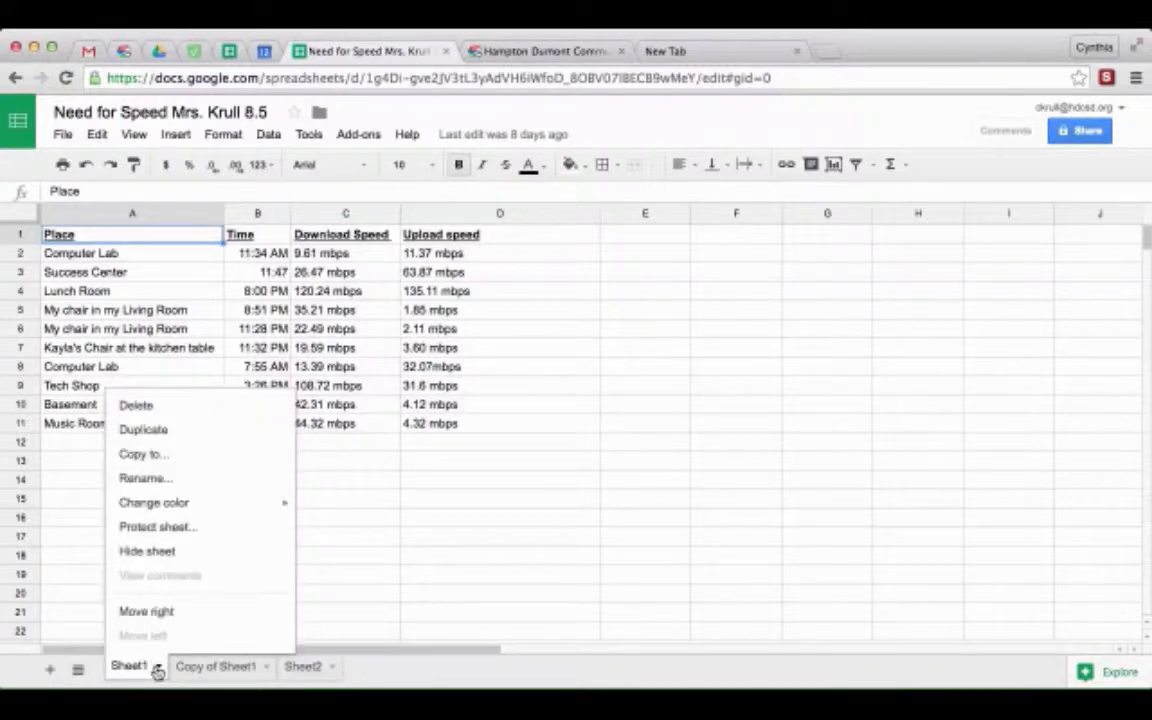
{"action": "left_click", "coordinate": [152, 440]}
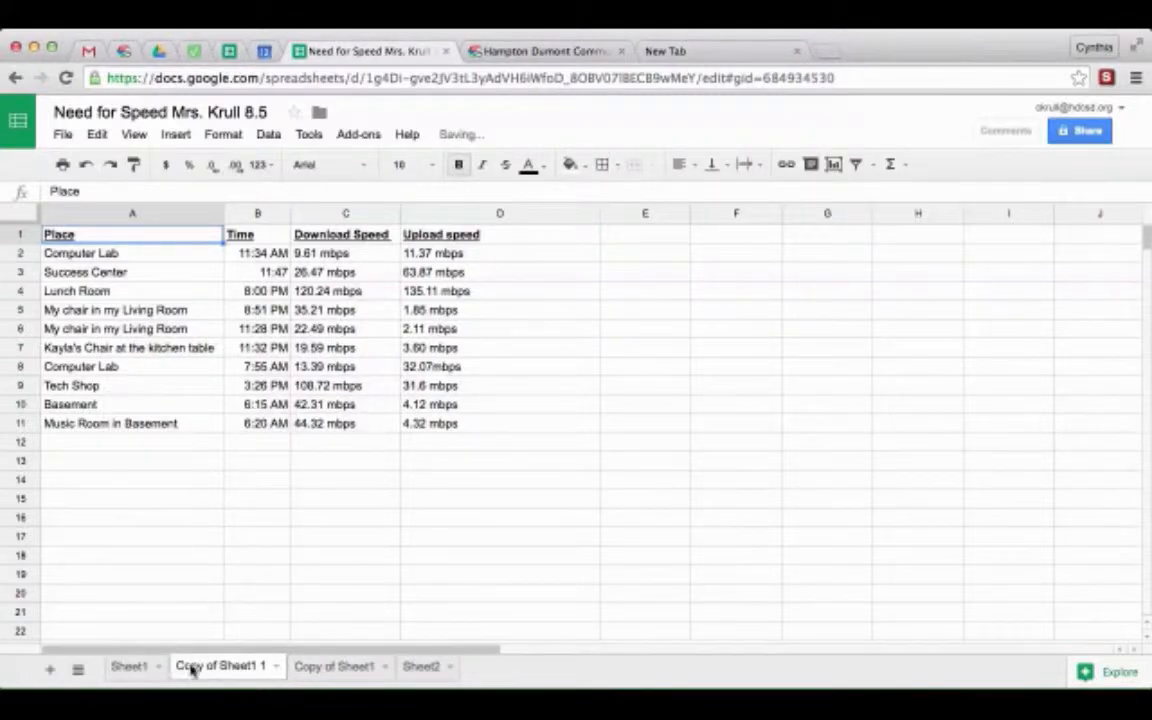
{"action": "left_click", "coordinate": [130, 666]}
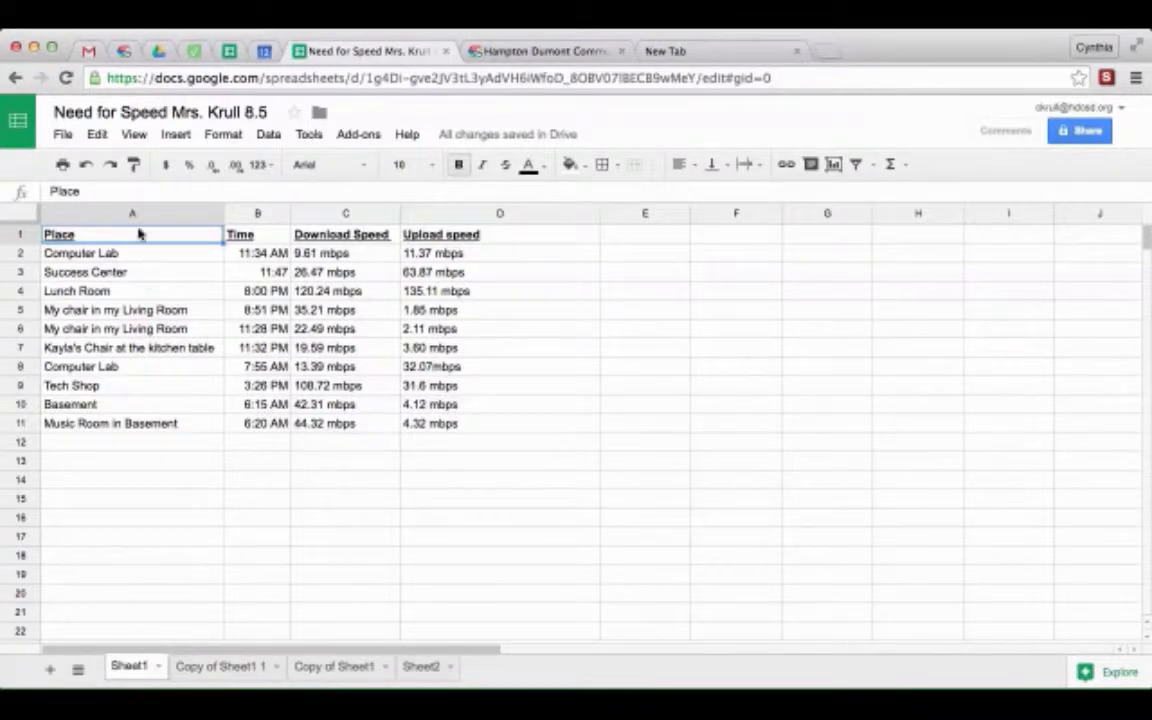
Step: Try charting A1:D11 with the recommended Time vs. Download Speed column chart, place it beside the data, and delete it
{"action": "left_click_drag", "start_coordinate": [137, 234], "coordinate": [445, 425]}
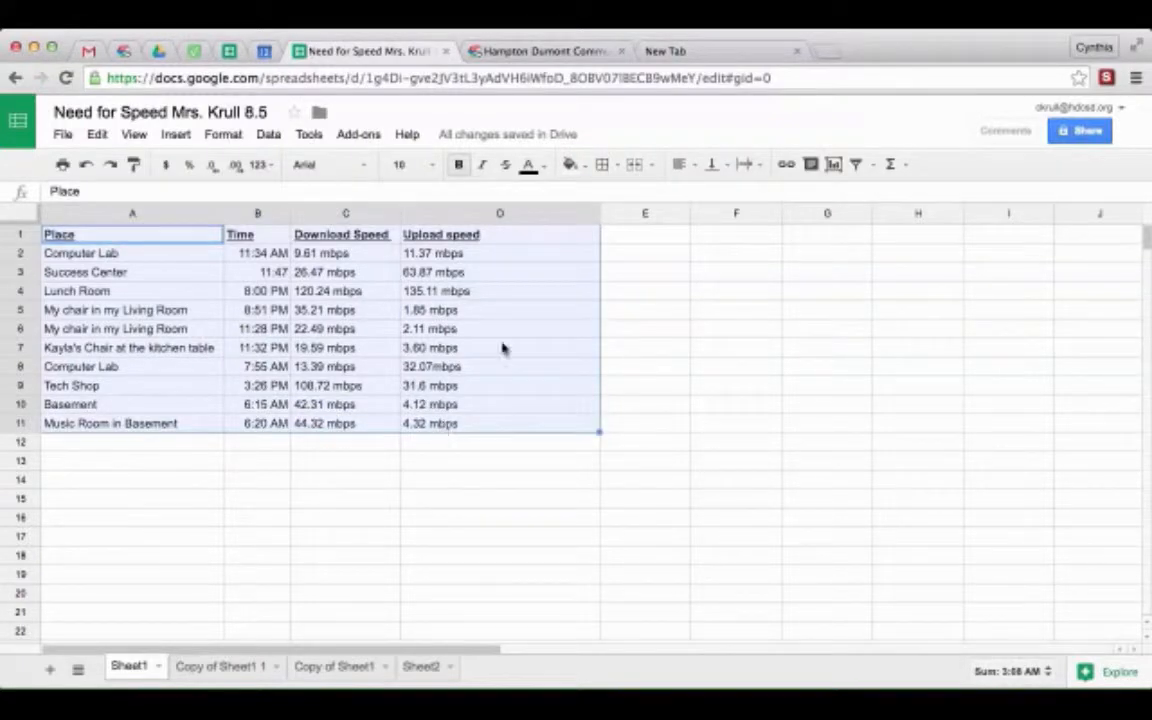
{"action": "left_click", "coordinate": [832, 166]}
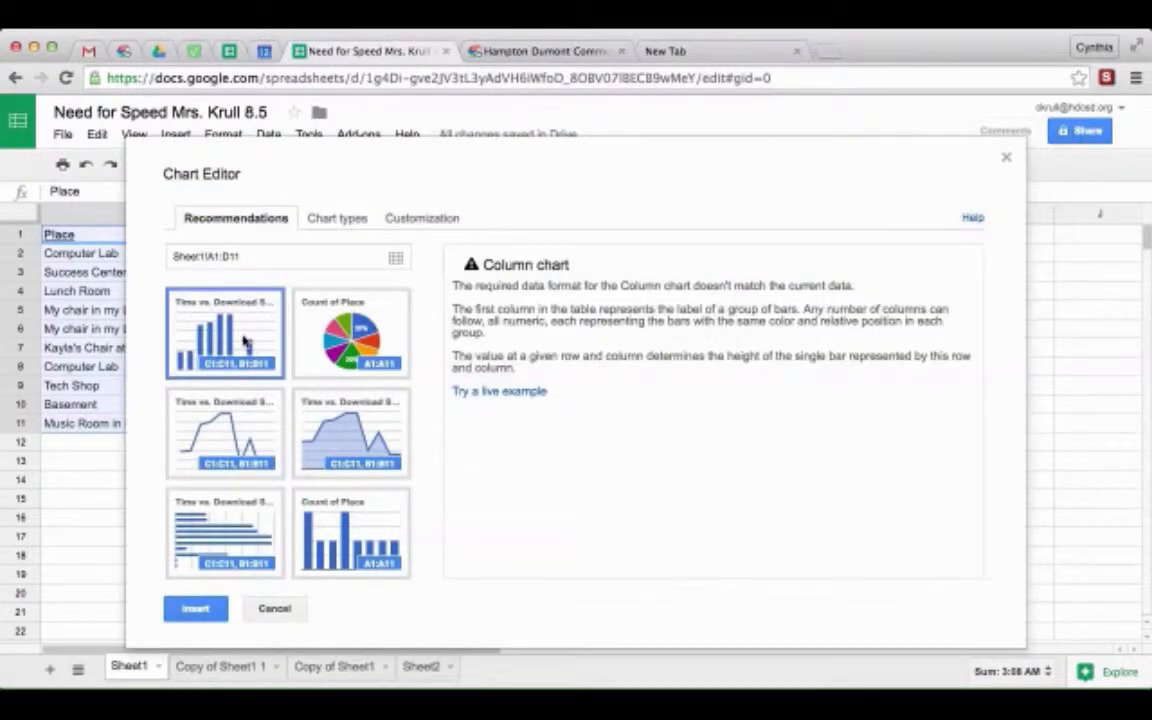
{"action": "left_click", "coordinate": [196, 609]}
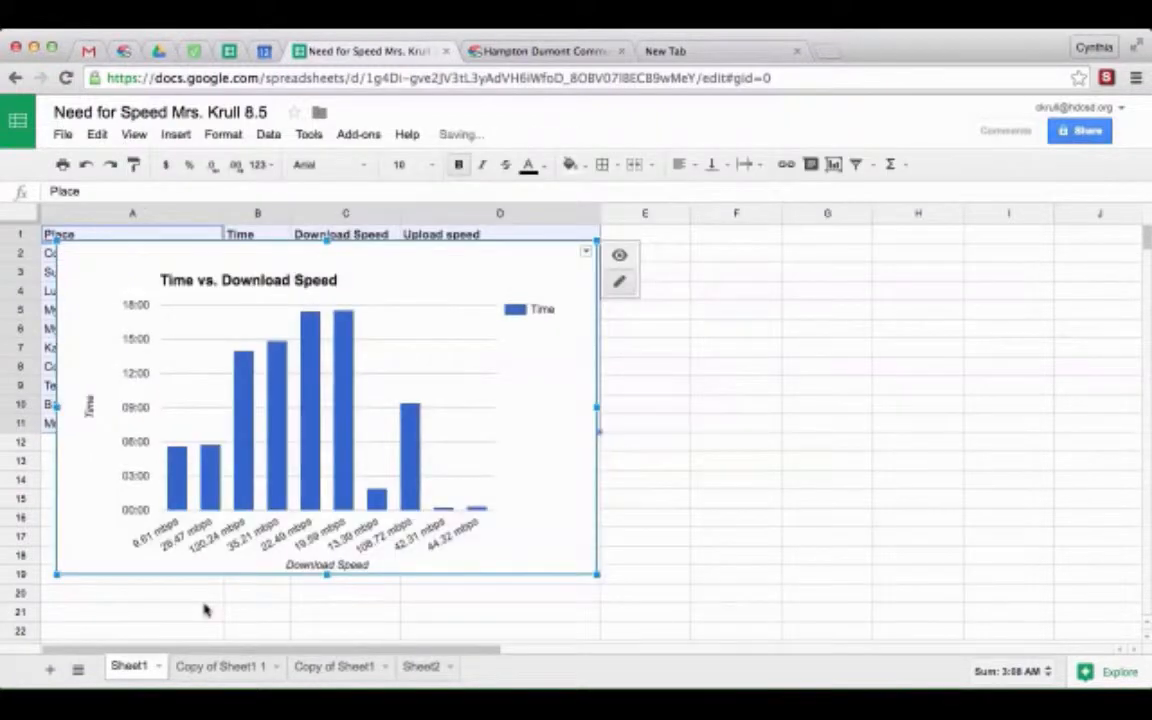
{"action": "left_click_drag", "start_coordinate": [526, 364], "coordinate": [970, 345]}
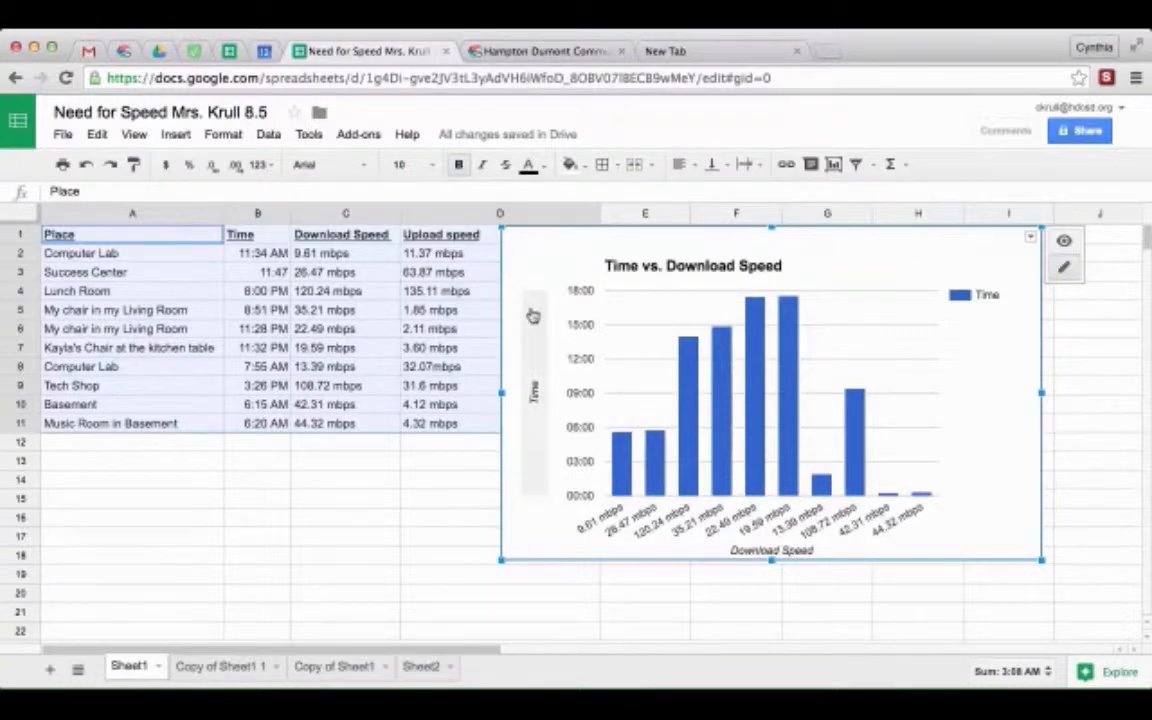
{"action": "key", "text": "Delete"}
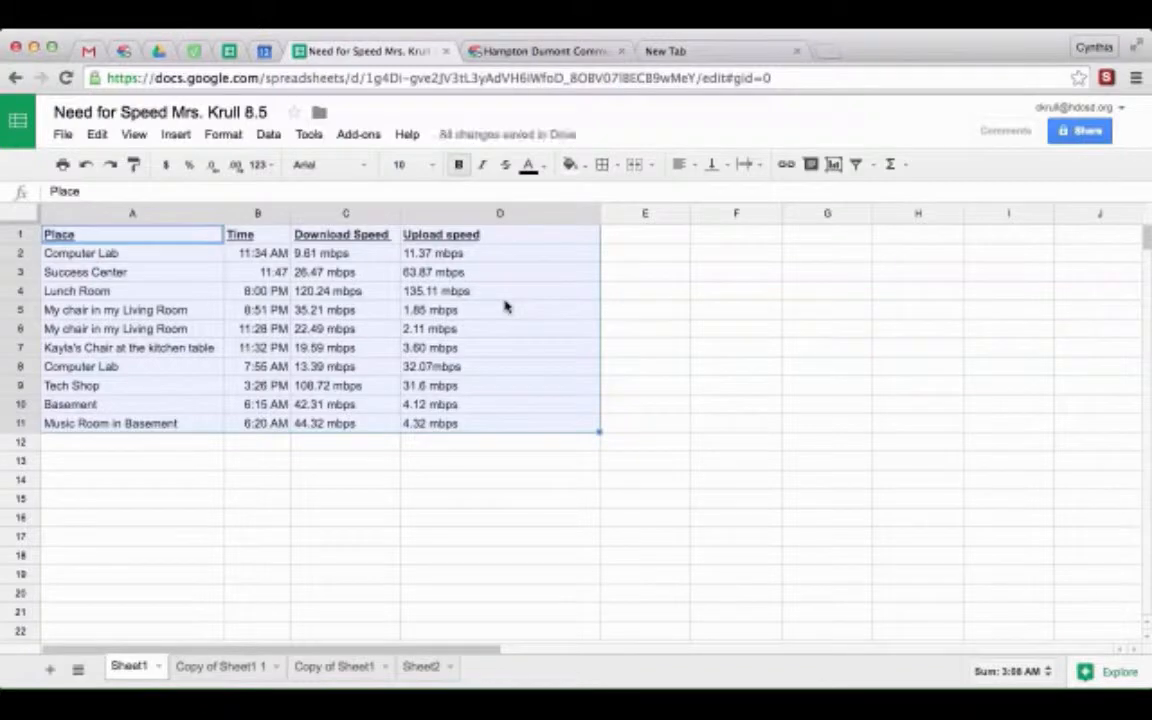
{"action": "left_click", "coordinate": [174, 237]}
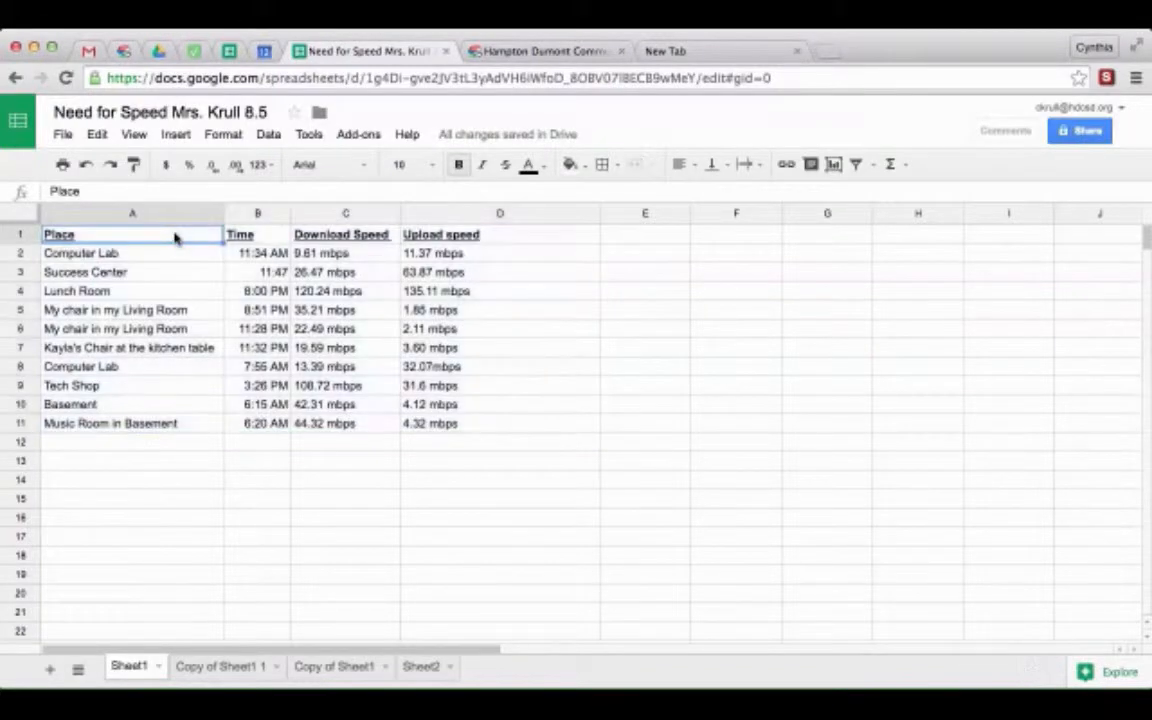
{"action": "left_click_drag", "start_coordinate": [174, 237], "coordinate": [424, 244]}
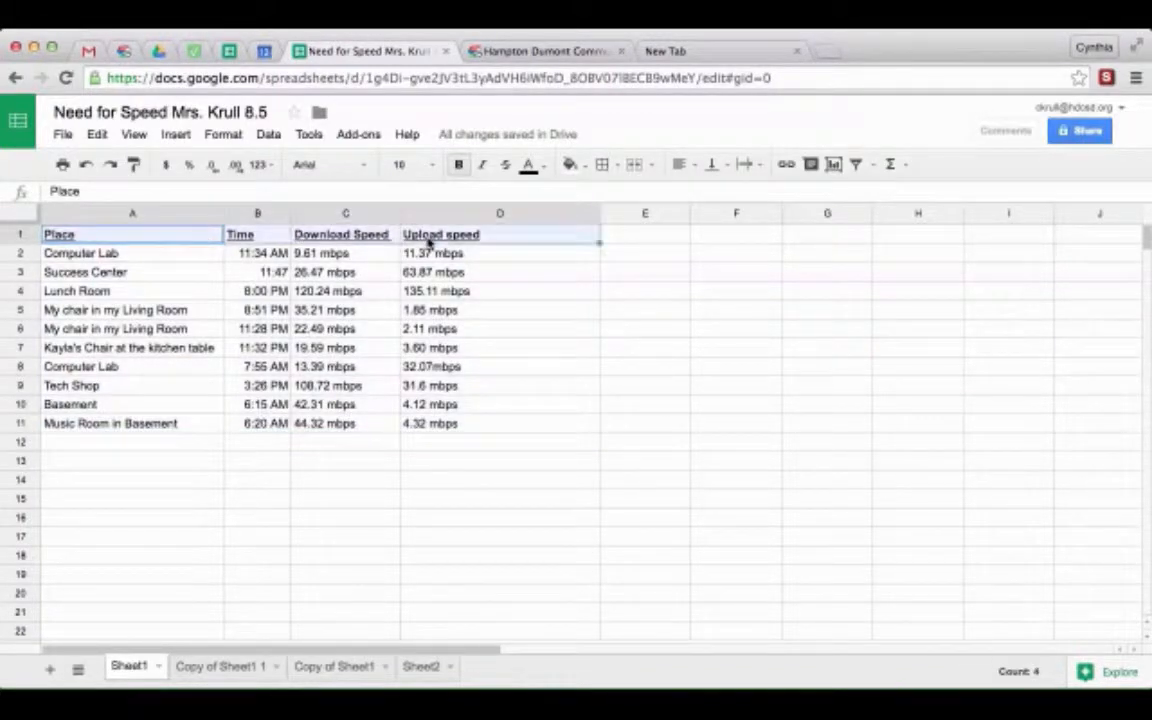
{"action": "left_click_drag", "start_coordinate": [149, 258], "coordinate": [131, 425]}
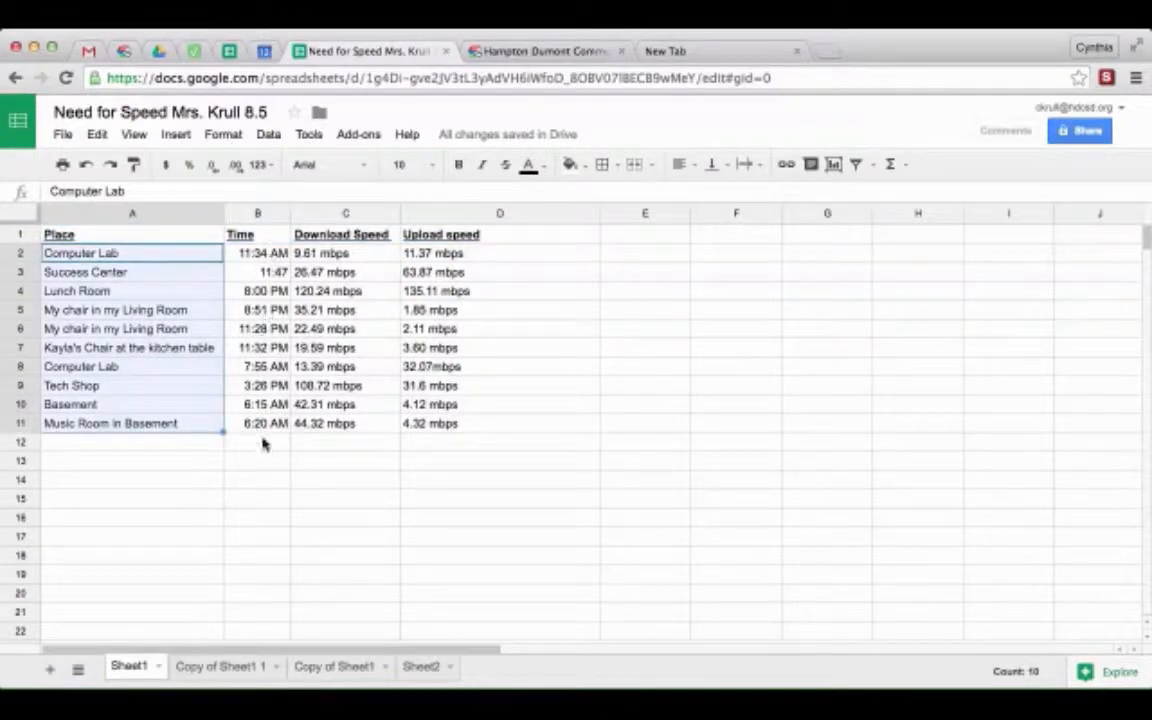
{"action": "left_click", "coordinate": [265, 442]}
Step: Remove the mbps unit from the Computer Lab download speed in C2, leaving 9.61
{"action": "left_click", "coordinate": [370, 258]}
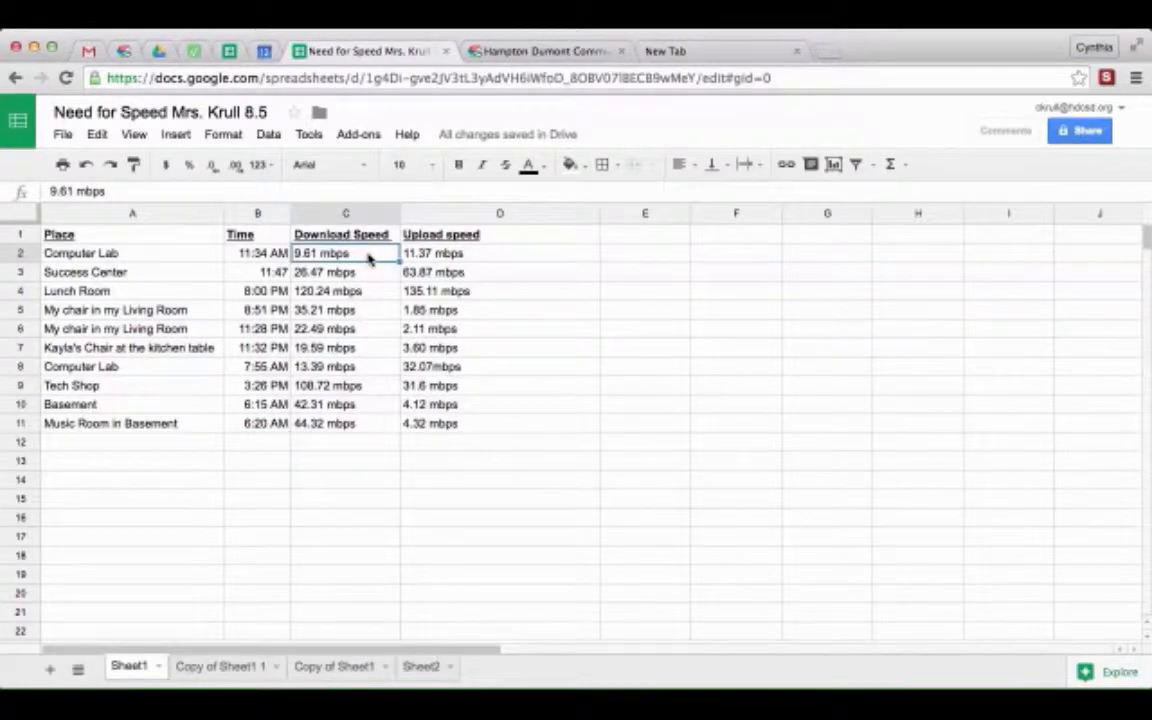
{"action": "double_click", "coordinate": [368, 255]}
{"action": "key", "text": "BackSpace"}
{"action": "key", "text": "BackSpace"}
{"action": "key", "text": "BackSpace"}
{"action": "key", "text": "BackSpace"}
{"action": "key", "text": "BackSpace"}
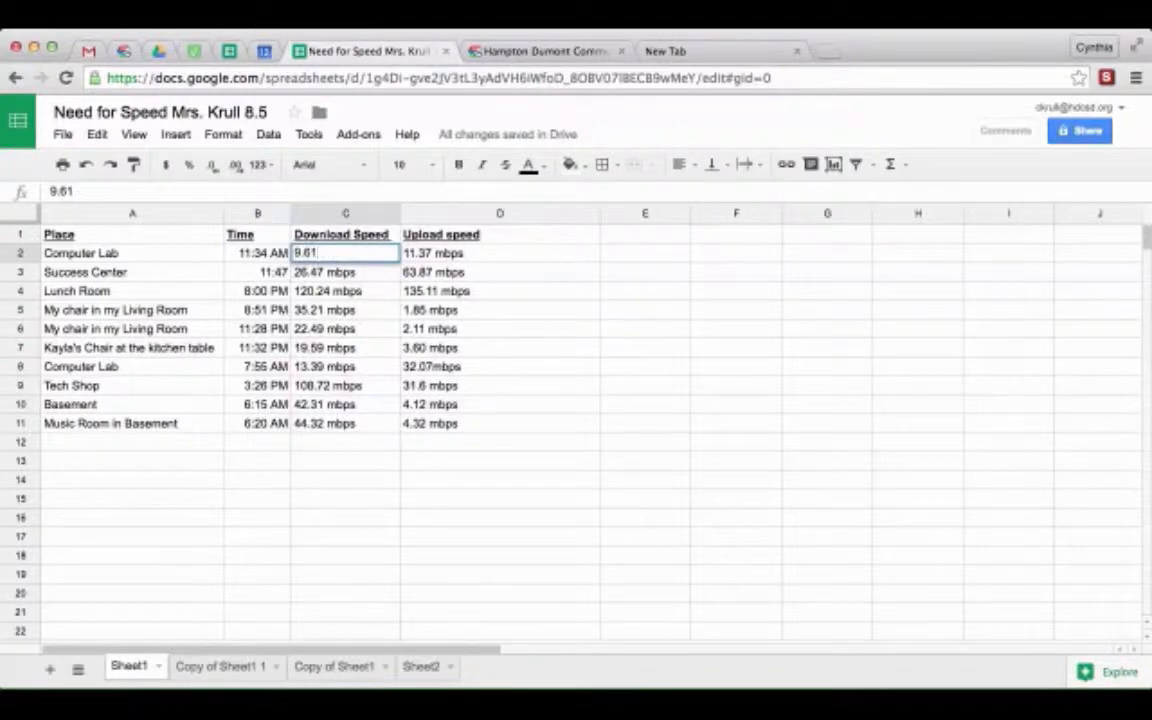
Step: Remove the mbps unit from the Success Center download speed in C3, leaving 26.47
{"action": "left_click", "coordinate": [370, 270]}
{"action": "double_click", "coordinate": [365, 270]}
{"action": "key", "text": "BackSpace"}
{"action": "key", "text": "BackSpace"}
{"action": "key", "text": "BackSpace"}
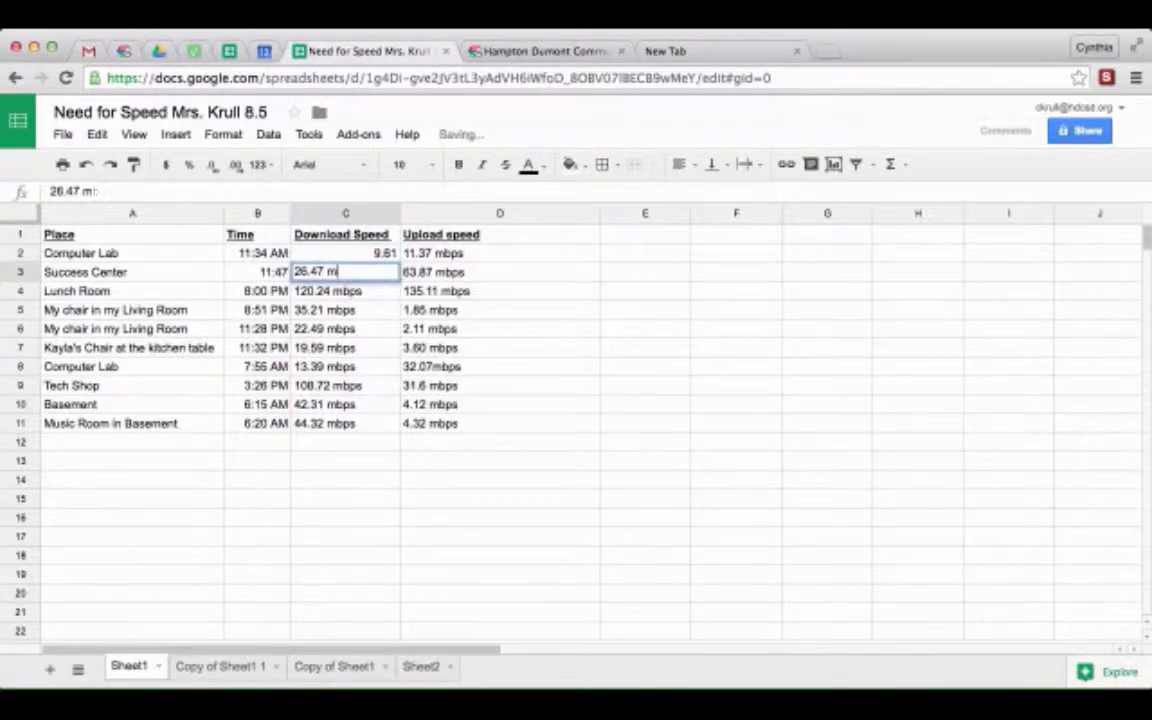
{"action": "key", "text": "BackSpace"}
{"action": "key", "text": "BackSpace"}
Step: Remove the mbps unit from the Lunch Room download speed in C4, leaving 120.24
{"action": "left_click", "coordinate": [373, 293]}
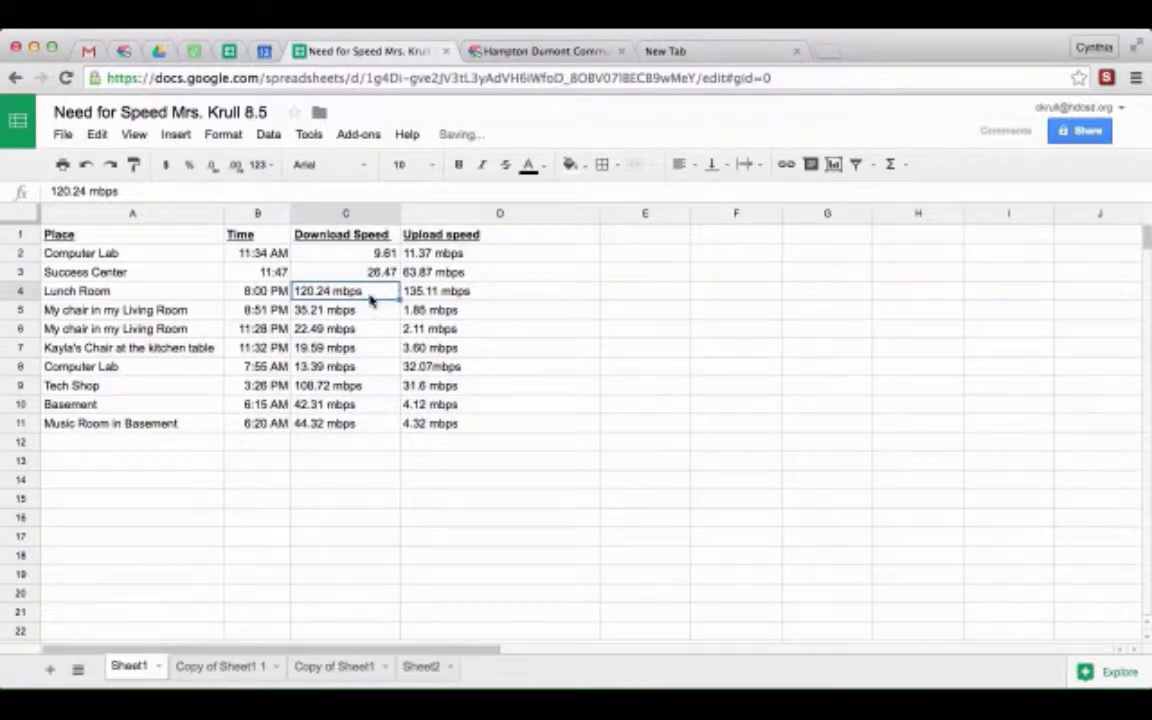
{"action": "double_click", "coordinate": [370, 296]}
{"action": "key", "text": "BackSpace"}
{"action": "key", "text": "BackSpace"}
{"action": "key", "text": "BackSpace"}
{"action": "key", "text": "BackSpace"}
{"action": "key", "text": "BackSpace"}
{"action": "key", "text": "Return"}
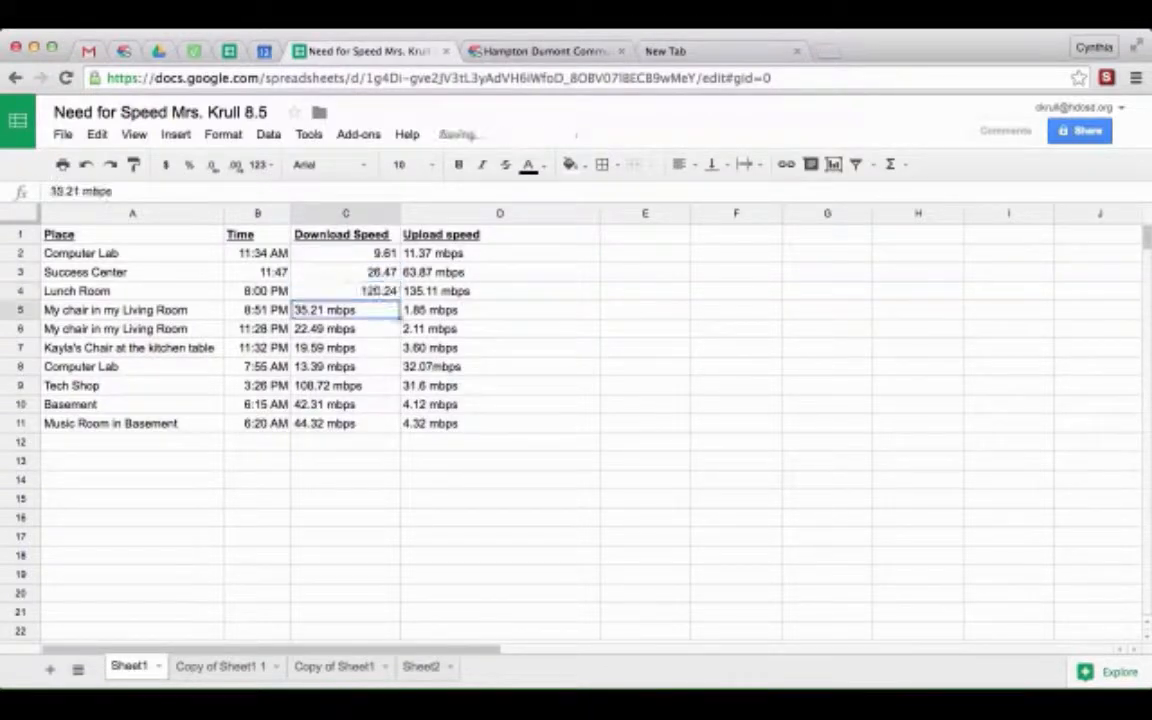
Step: Try to strip the mbps unit from the living room download speed in C5, and undo the edit
{"action": "double_click", "coordinate": [368, 313]}
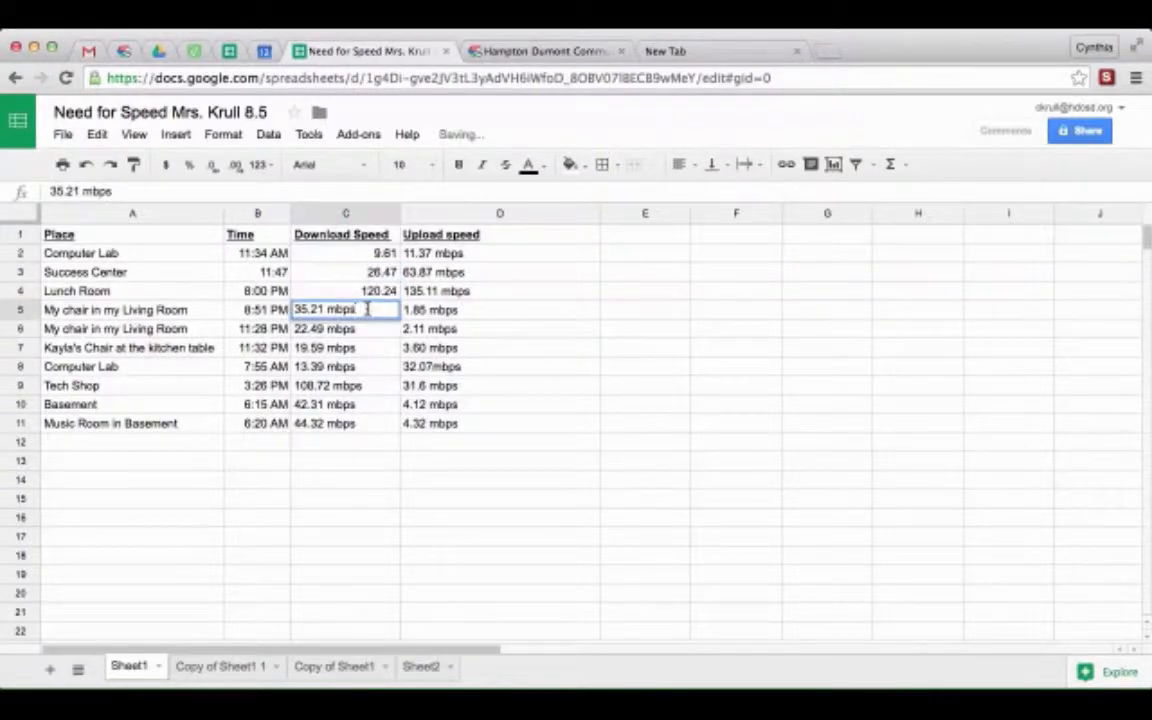
{"action": "key", "text": "BackSpace"}
{"action": "key", "text": "BackSpace"}
{"action": "key", "text": "BackSpace"}
{"action": "key", "text": "BackSpace"}
{"action": "key", "text": "BackSpace"}
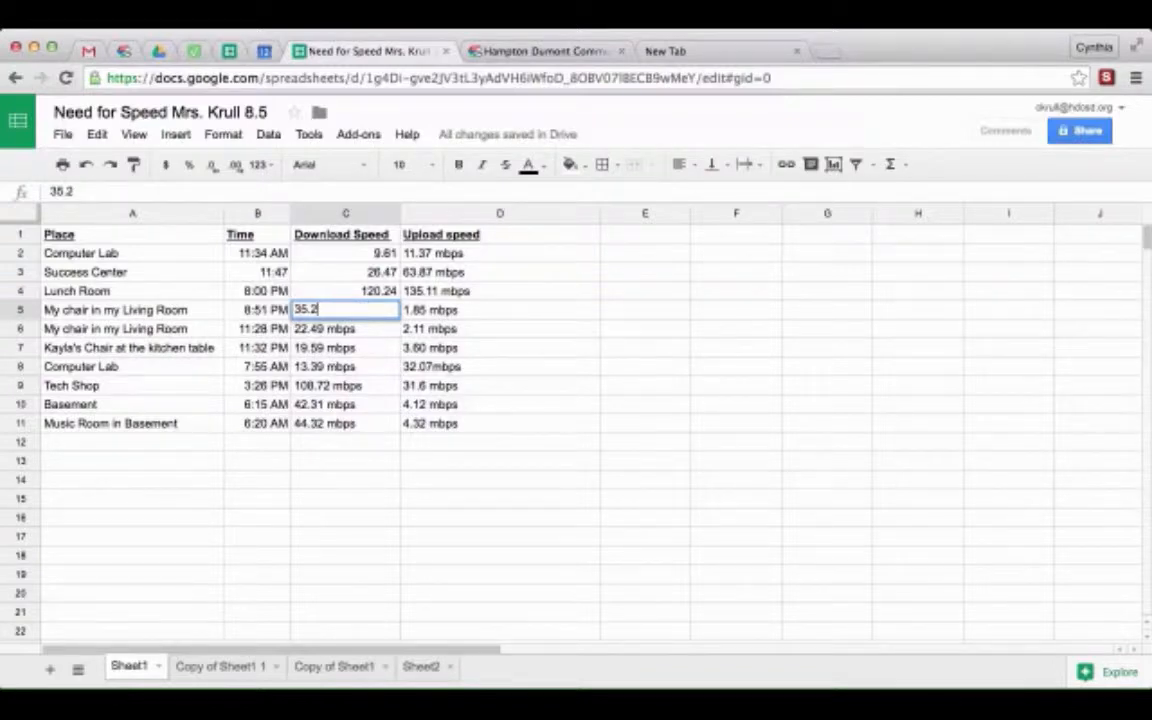
{"action": "key", "text": "Return"}
{"action": "key", "text": "super+z"}
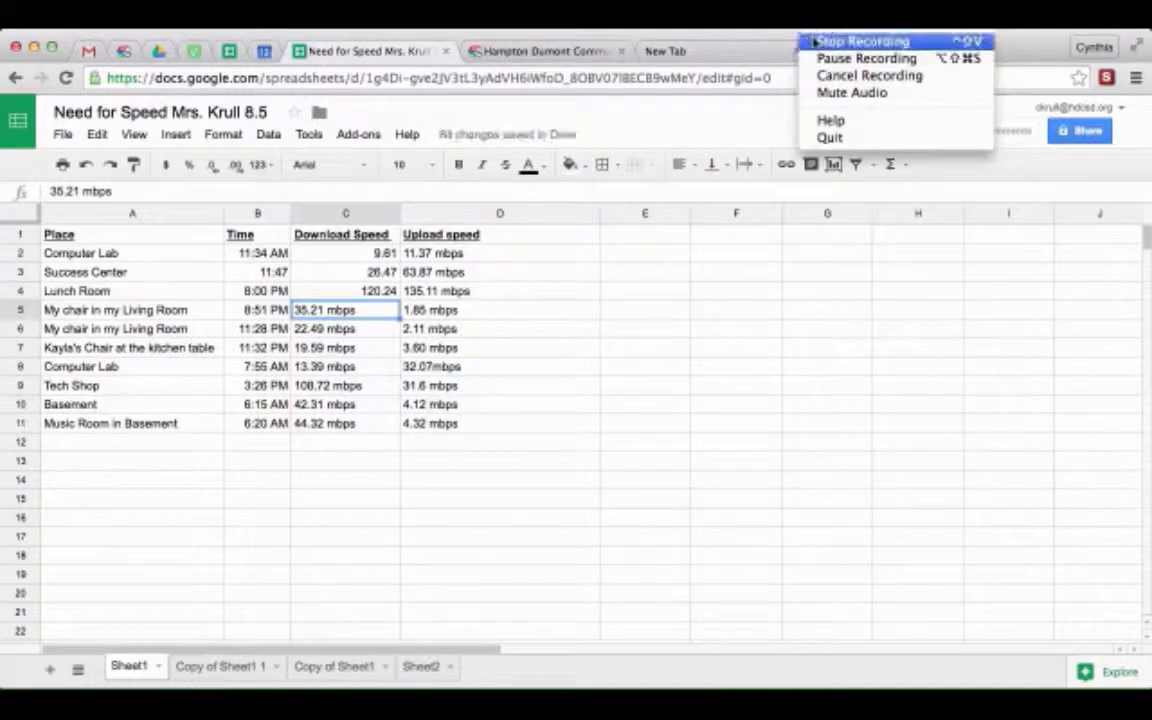
{"action": "left_click", "coordinate": [866, 58]}
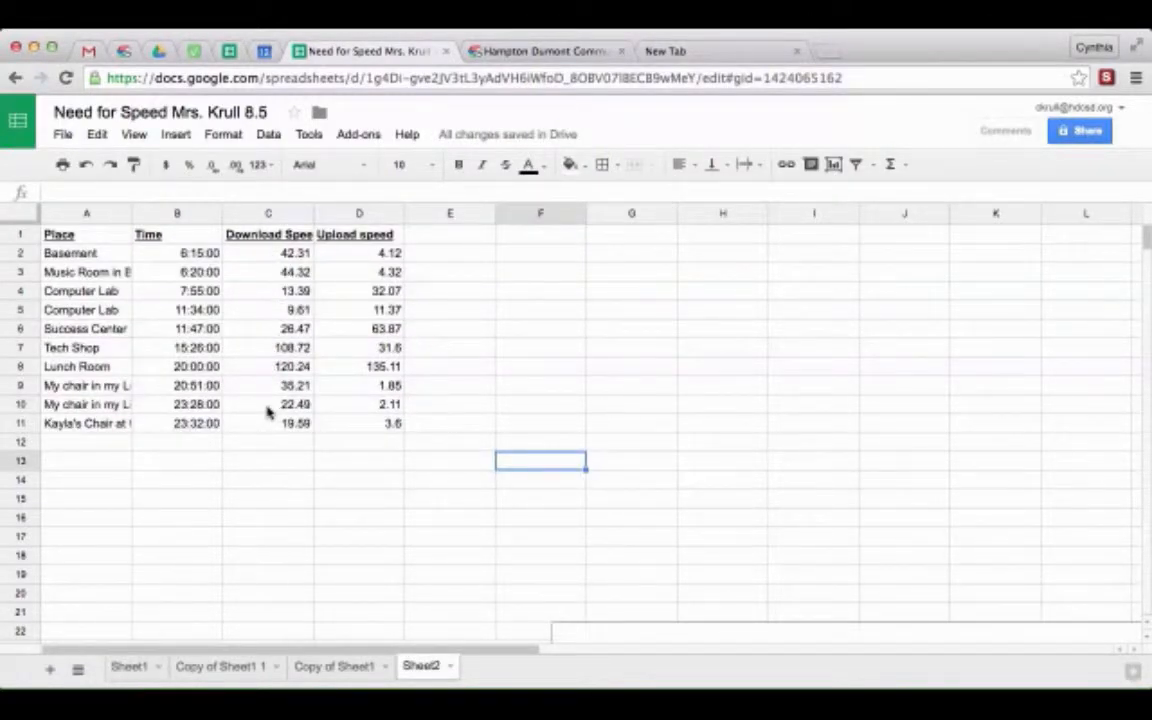
Step: Try to delete the AM suffix from the Computer Lab time in cell B2 of Sheet1
{"action": "left_click", "coordinate": [205, 255]}
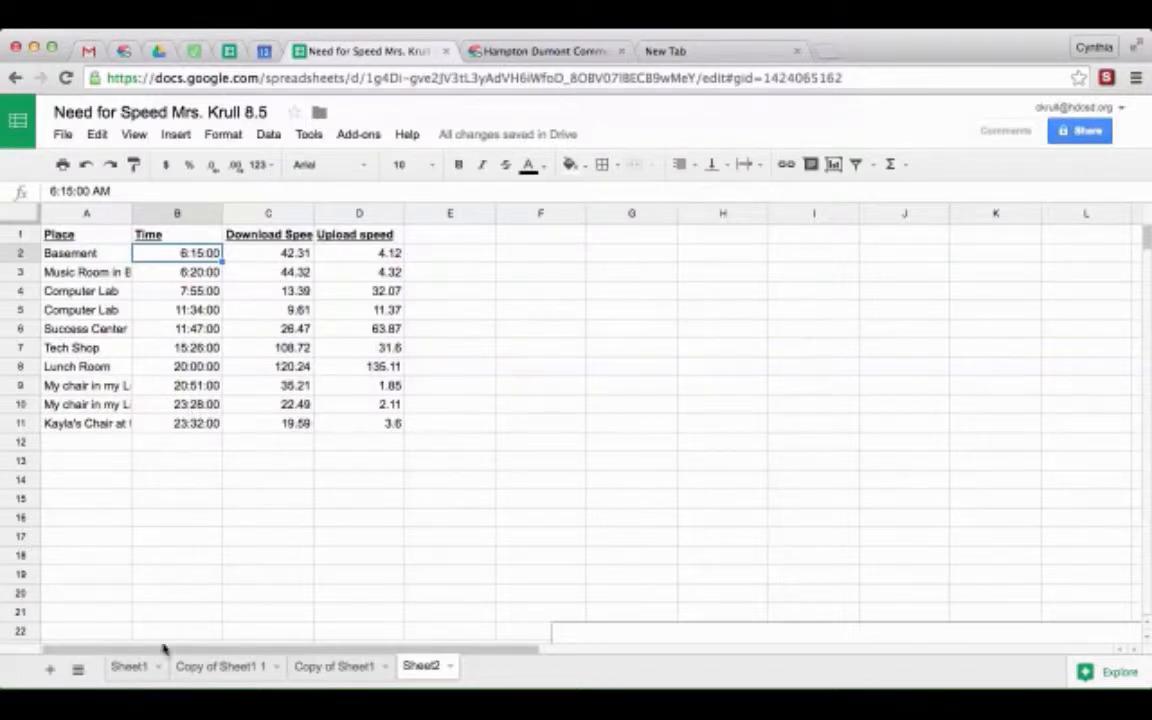
{"action": "left_click", "coordinate": [130, 666]}
{"action": "left_click", "coordinate": [278, 254]}
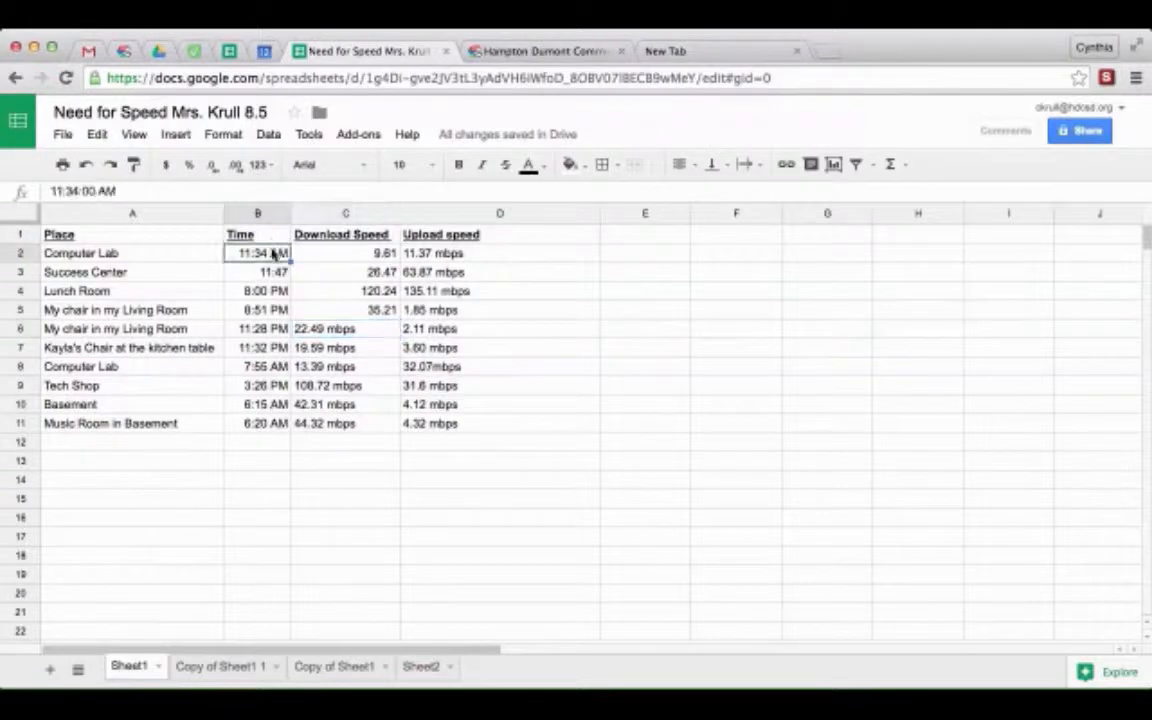
{"action": "double_click", "coordinate": [290, 252]}
{"action": "key", "text": "BackSpace"}
{"action": "key", "text": "BackSpace"}
{"action": "key", "text": "BackSpace"}
{"action": "key", "text": "Return"}
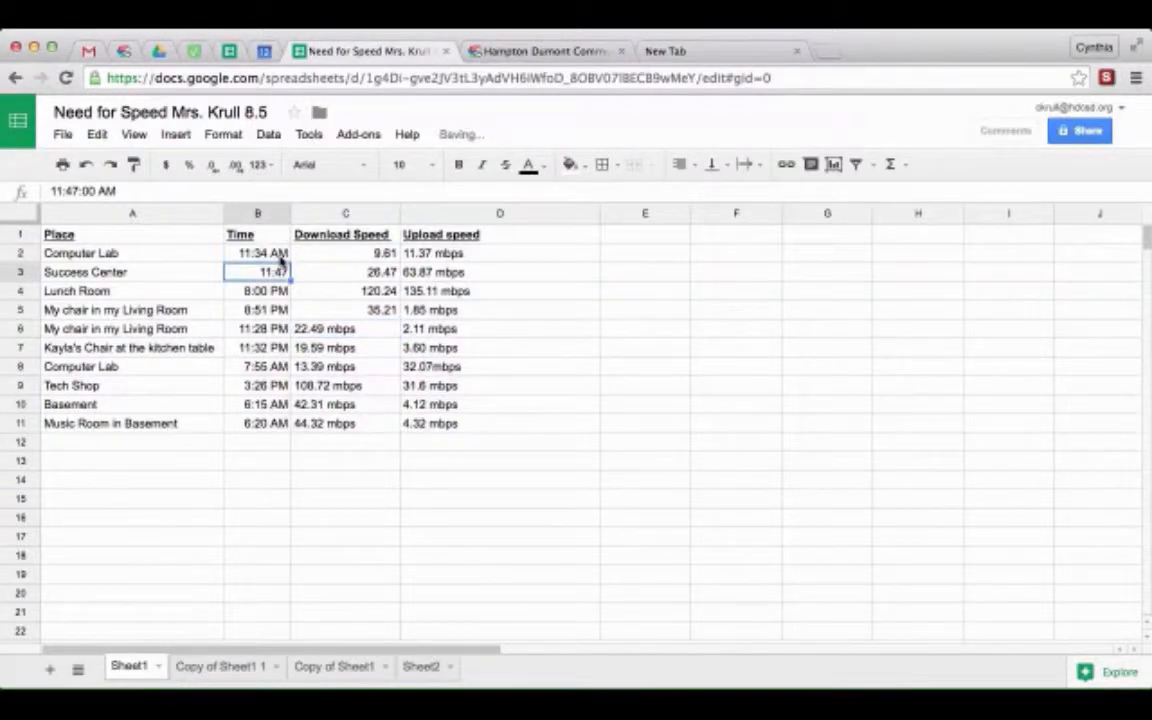
{"action": "left_click", "coordinate": [826, 22]}
{"action": "left_click", "coordinate": [840, 57]}
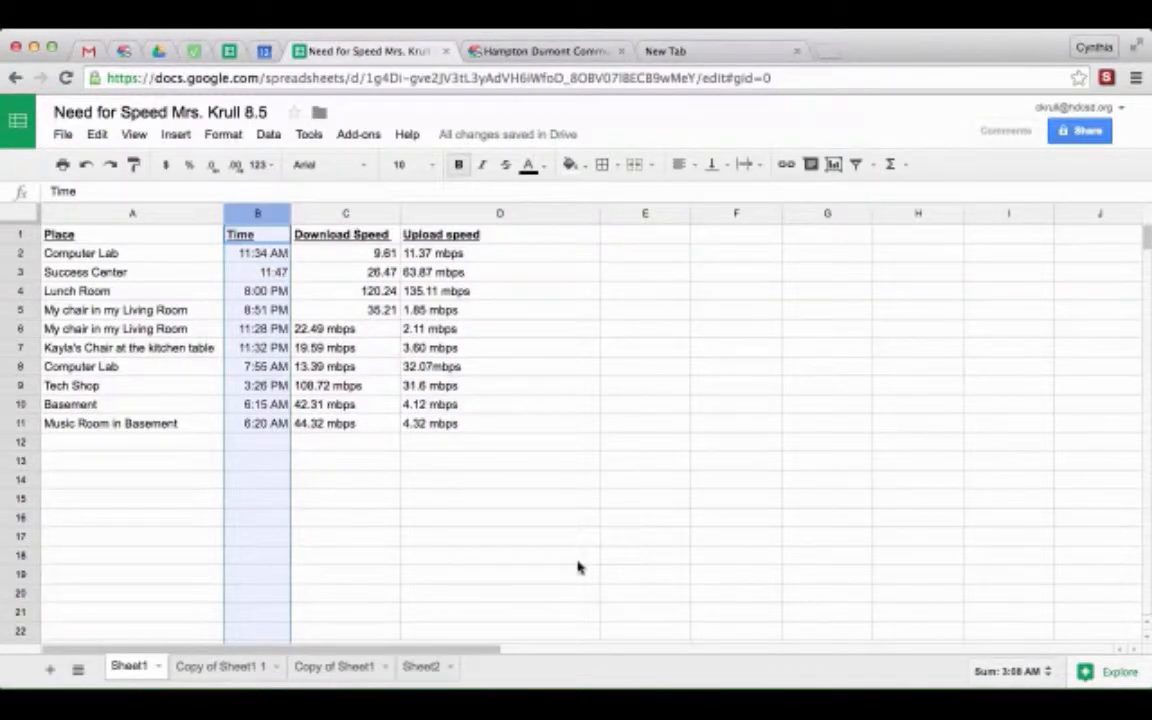
Step: Format the whole Time column B with the 24-hour custom time format 13:30:30, showing hour, minute and second
{"action": "left_click", "coordinate": [478, 518]}
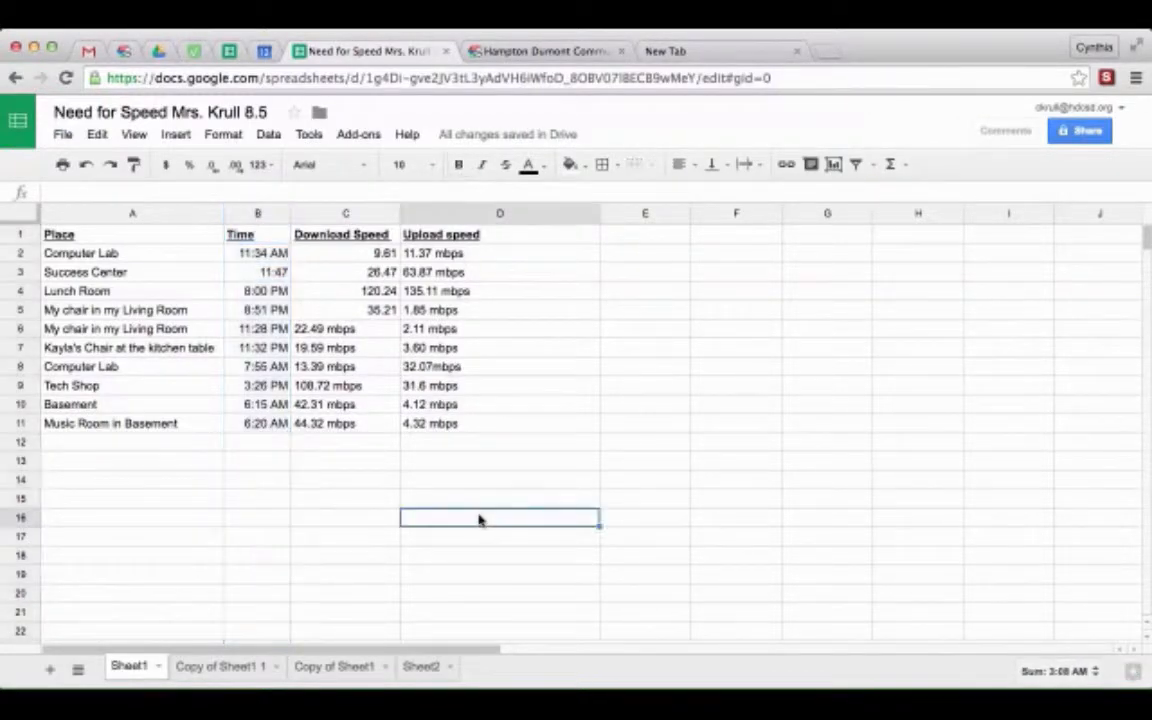
{"action": "left_click", "coordinate": [258, 216]}
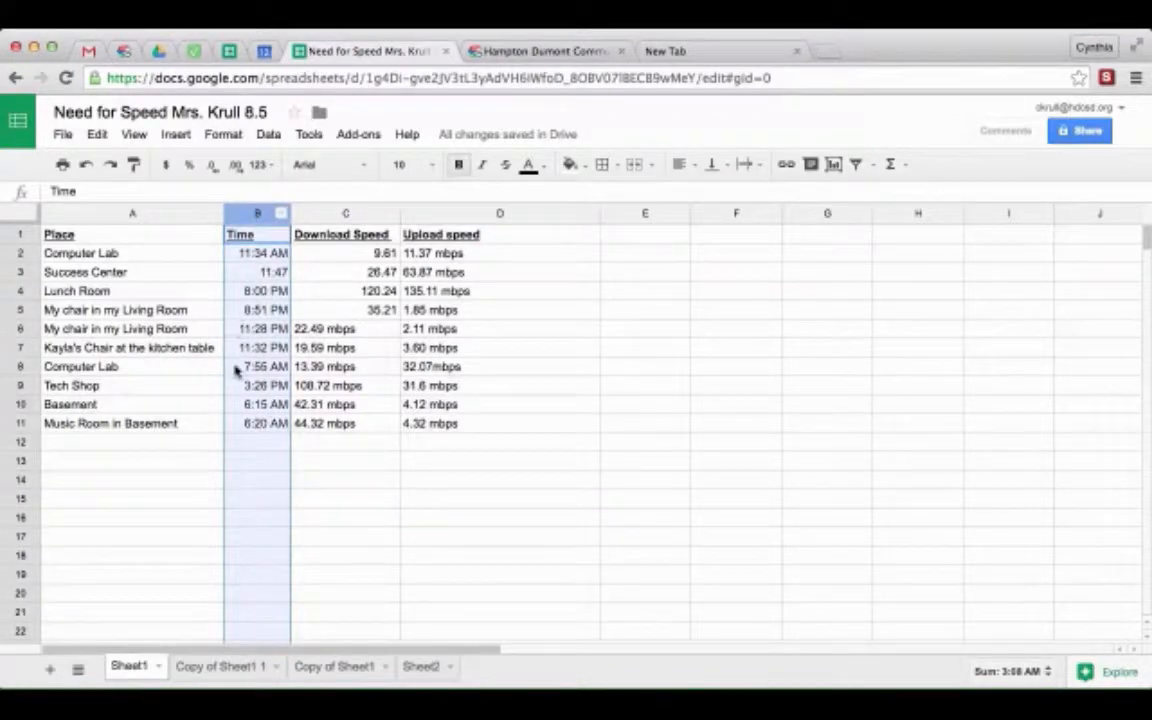
{"action": "left_click", "coordinate": [222, 137]}
{"action": "mouse_move", "coordinate": [228, 162]}
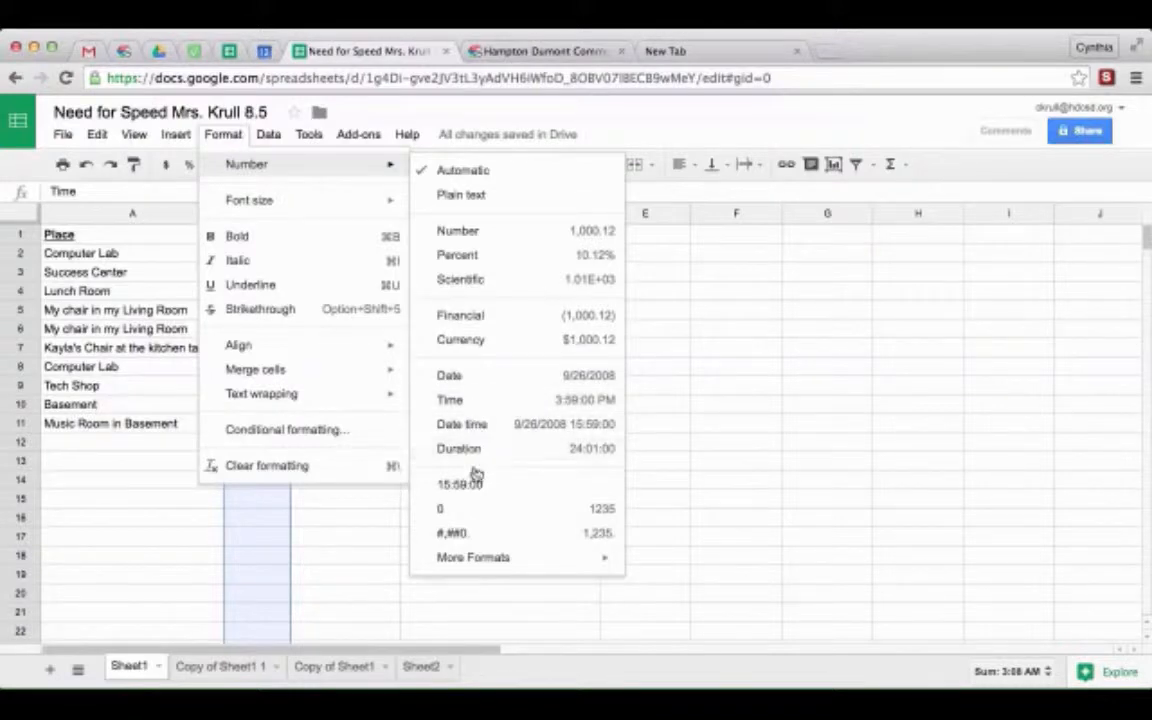
{"action": "mouse_move", "coordinate": [455, 560]}
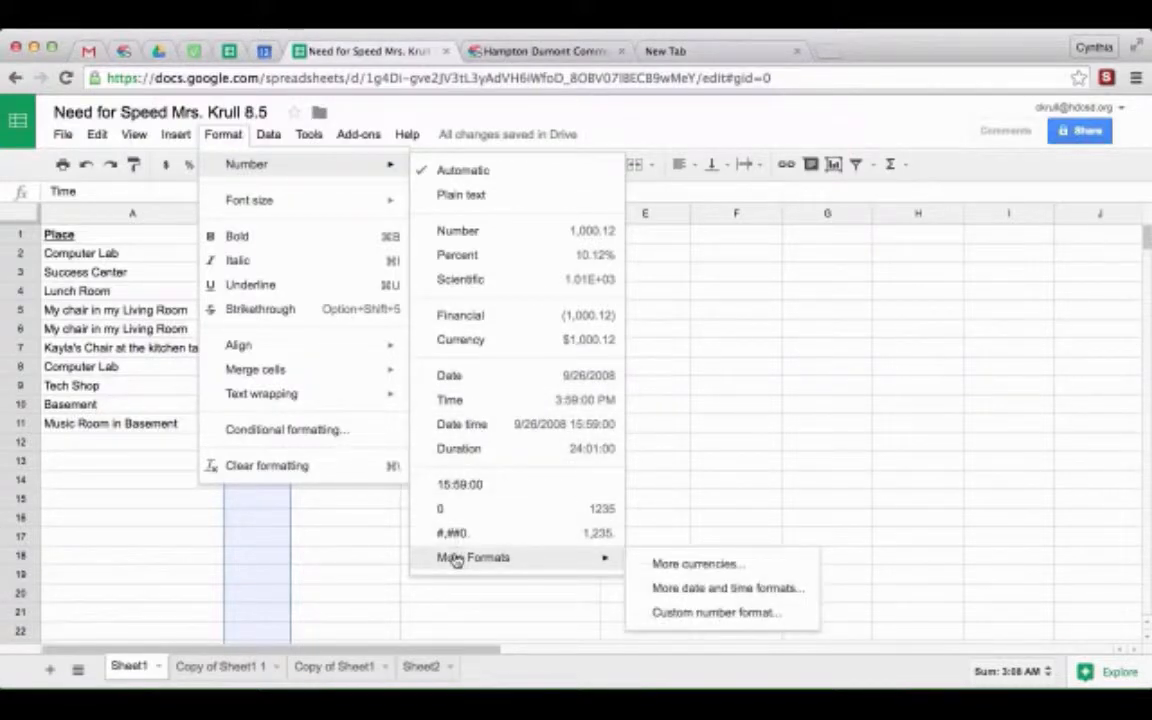
{"action": "left_click", "coordinate": [672, 587]}
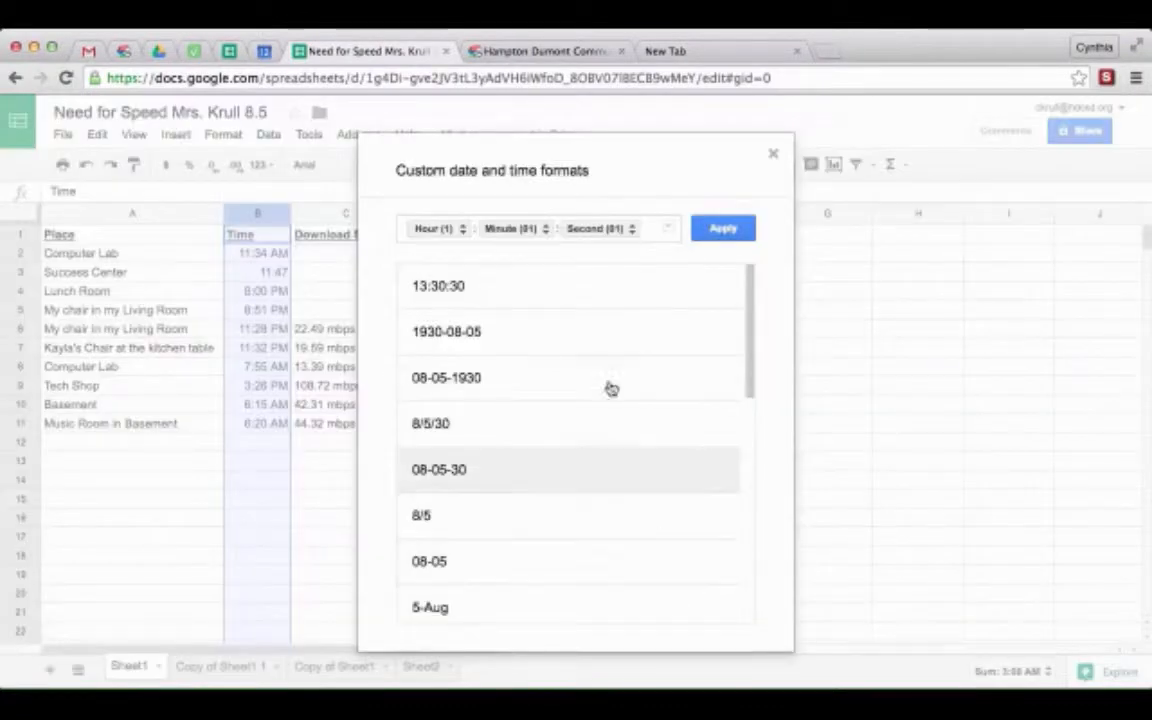
{"action": "left_click", "coordinate": [432, 290]}
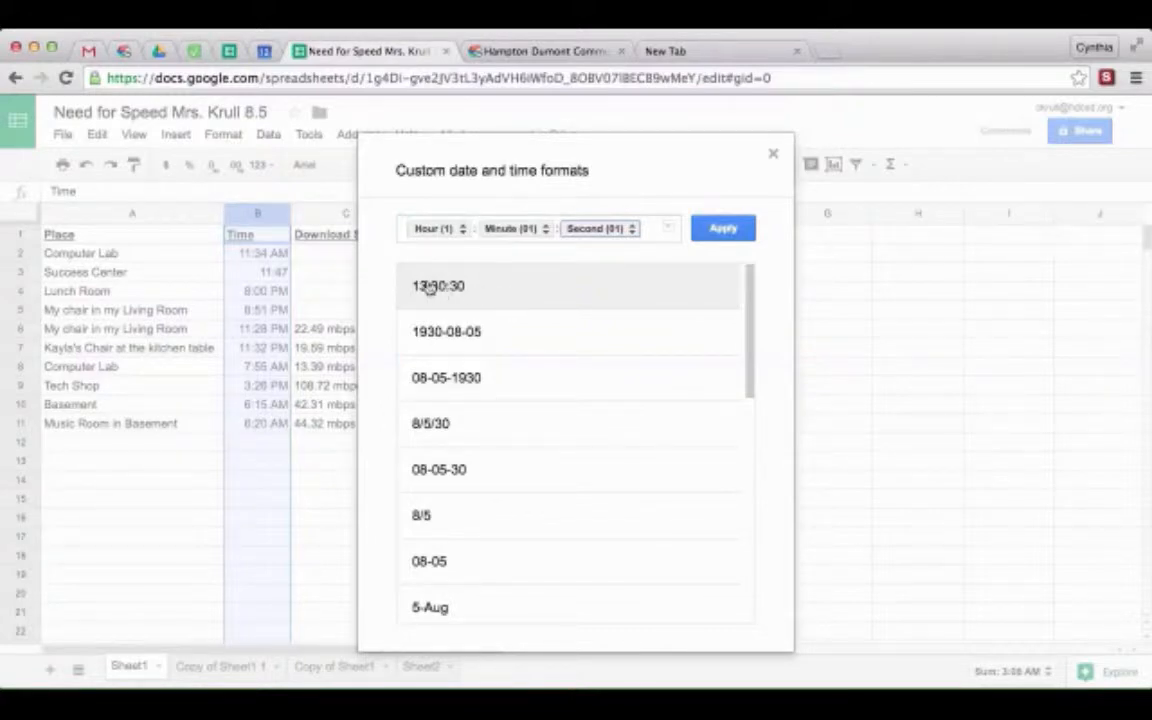
{"action": "left_click_drag", "start_coordinate": [753, 381], "coordinate": [771, 352]}
{"action": "left_click", "coordinate": [724, 230]}
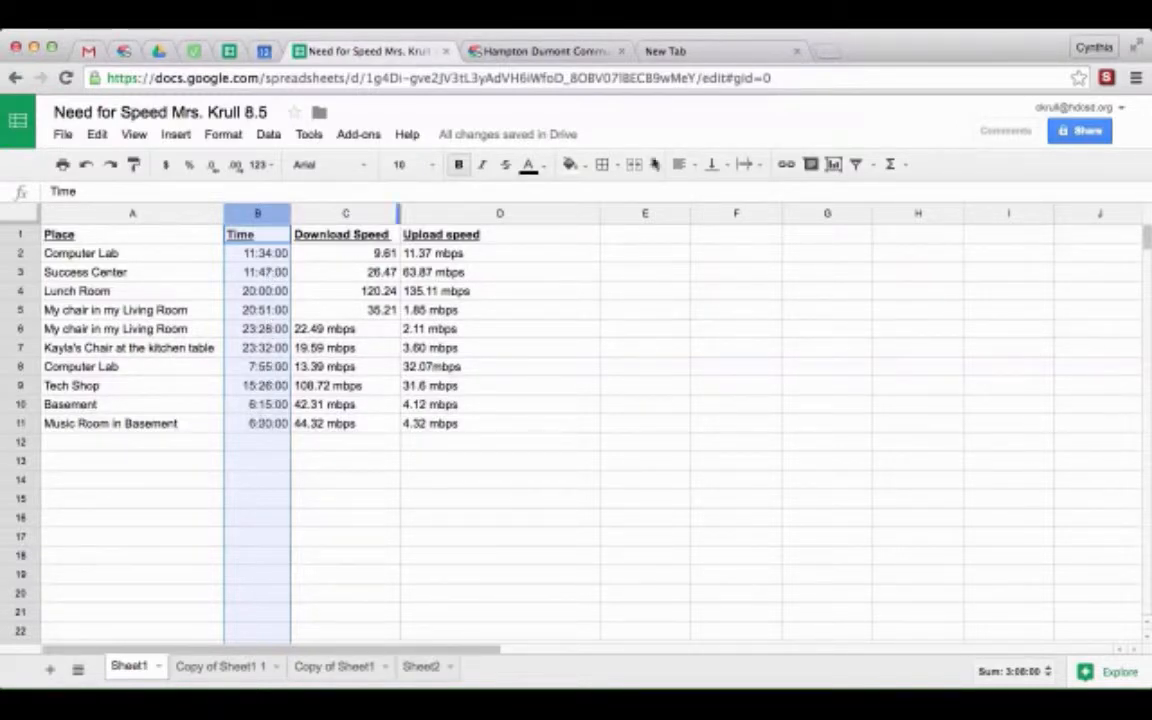
{"action": "left_click", "coordinate": [805, 36]}
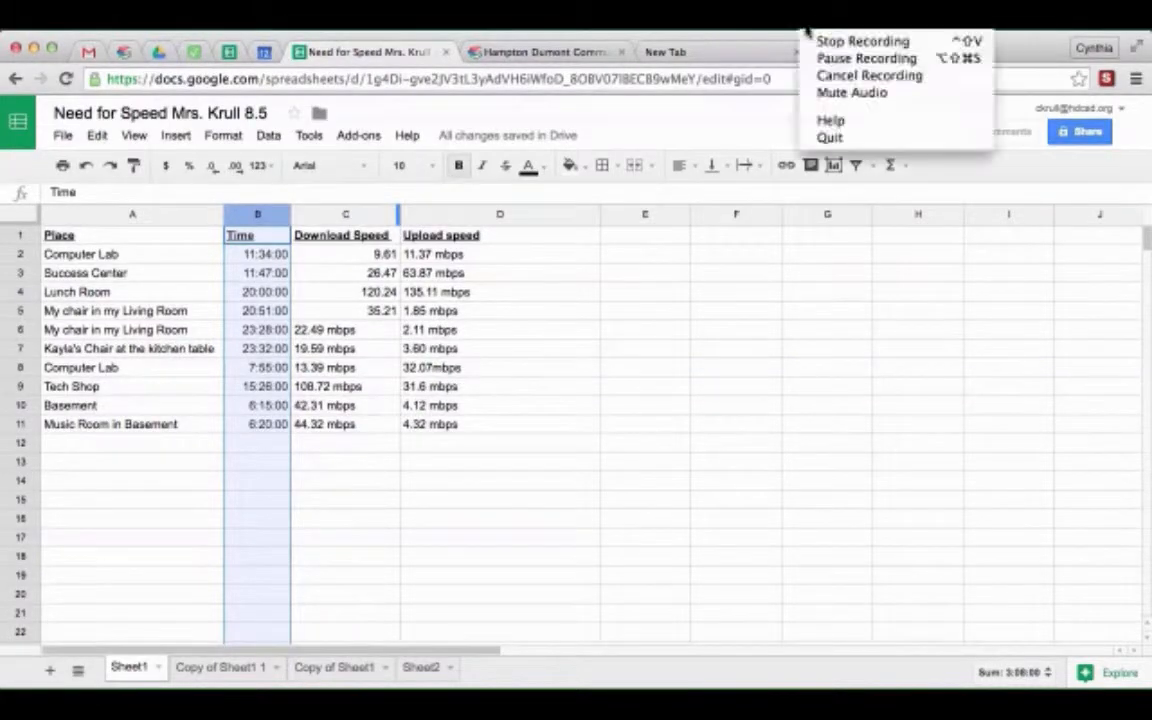
{"action": "left_click", "coordinate": [845, 58]}
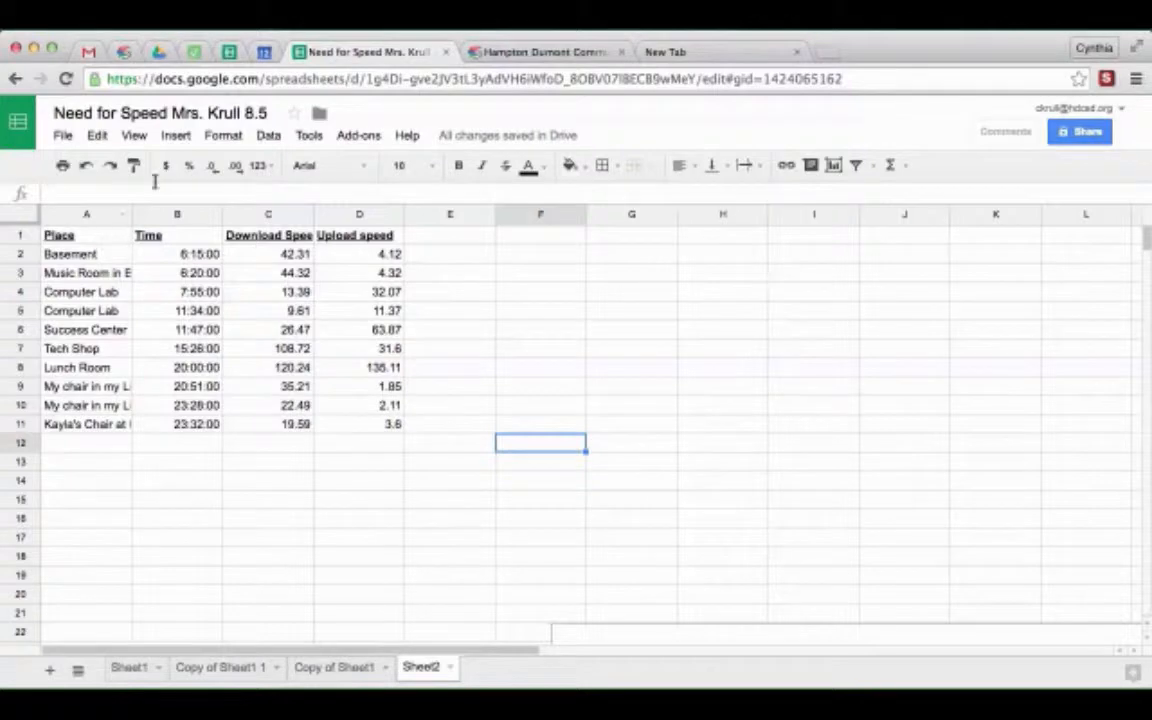
Step: Widen the Place and Download Speed columns on Sheet2 to fit their text
{"action": "left_click_drag", "start_coordinate": [132, 214], "coordinate": [194, 214]}
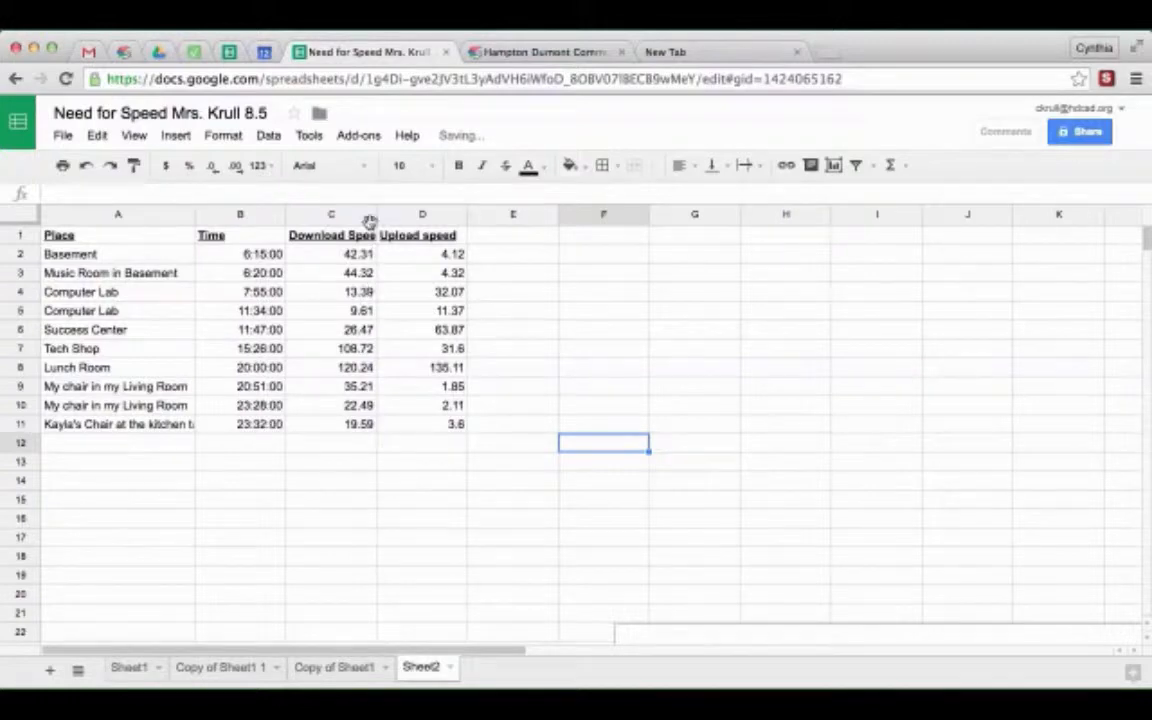
{"action": "left_click_drag", "start_coordinate": [375, 213], "coordinate": [407, 213]}
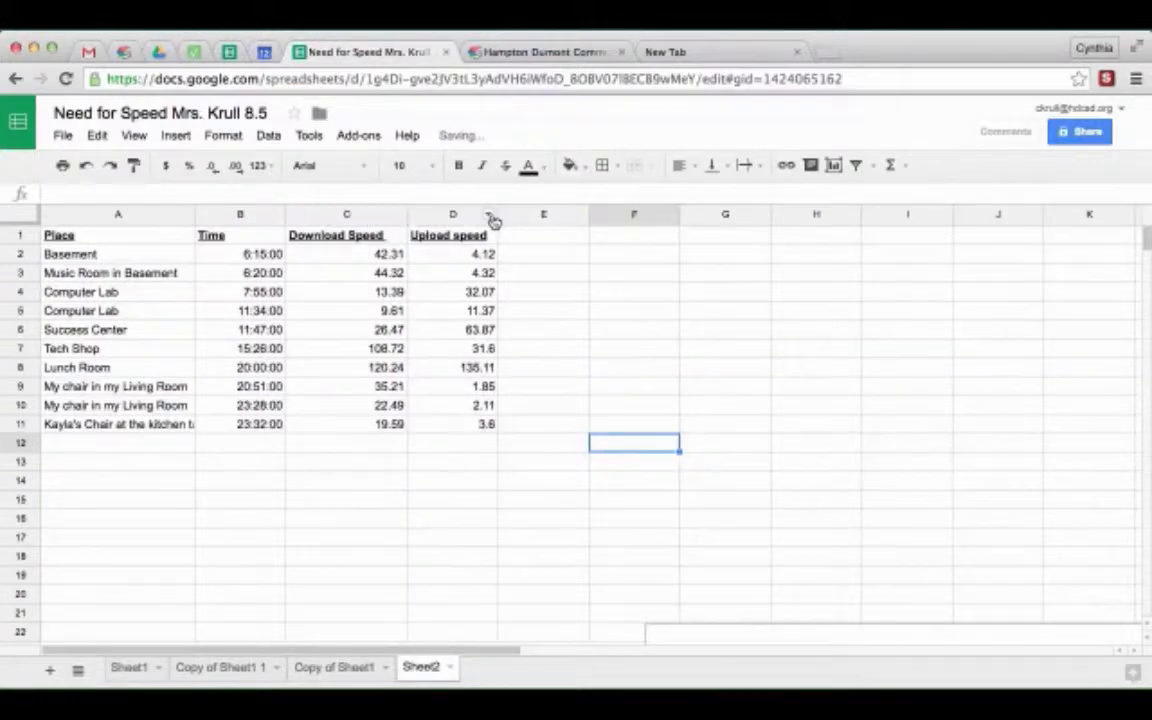
Step: Chart the speed test data in A1:D11 on Sheet2 as a stacked area chart
{"action": "left_click", "coordinate": [137, 240]}
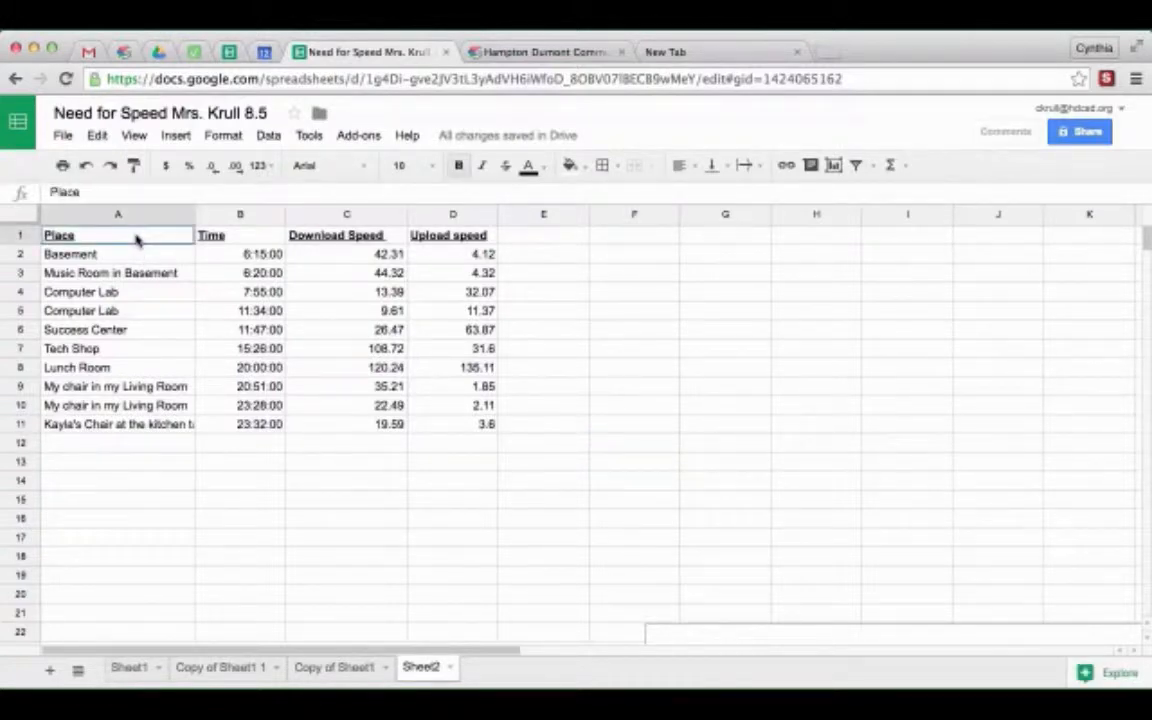
{"action": "left_click_drag", "start_coordinate": [137, 240], "coordinate": [456, 428]}
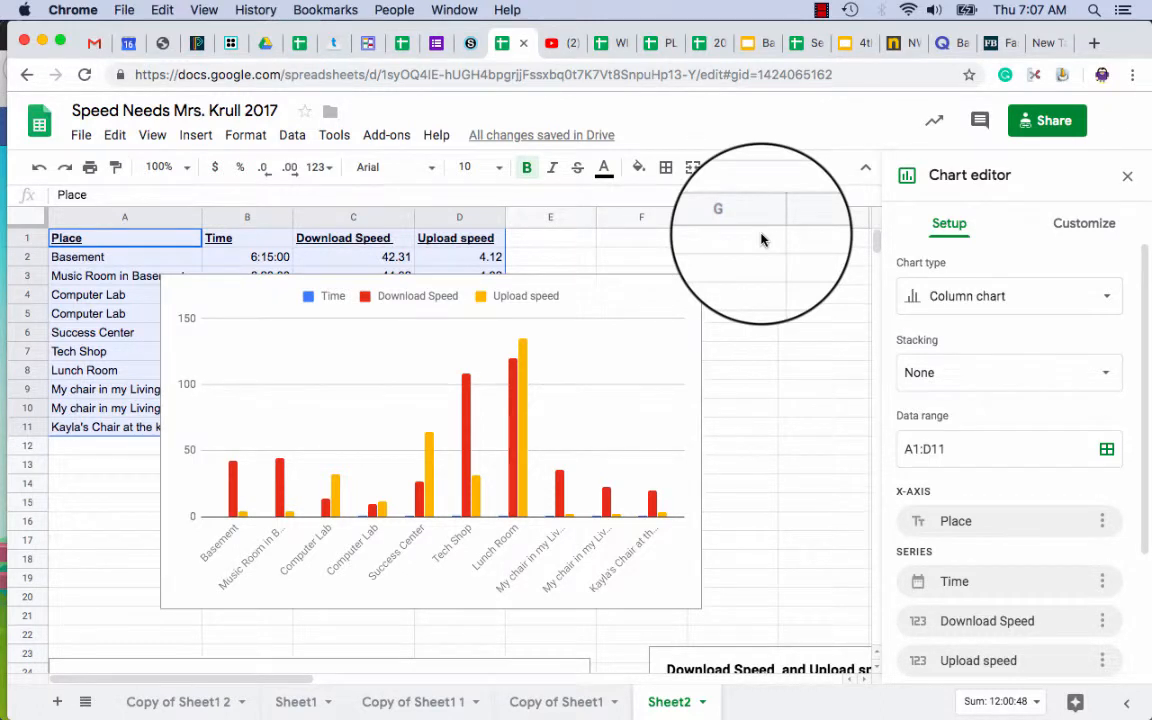
{"action": "left_click", "coordinate": [960, 298]}
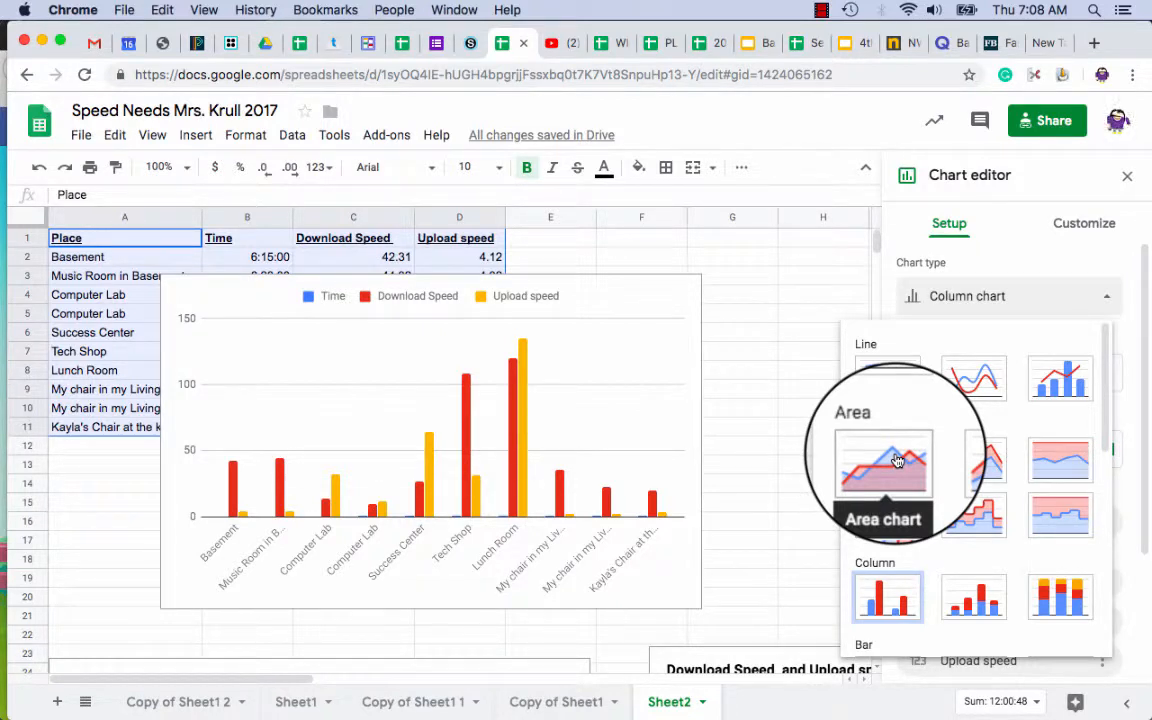
{"action": "left_click", "coordinate": [963, 465]}
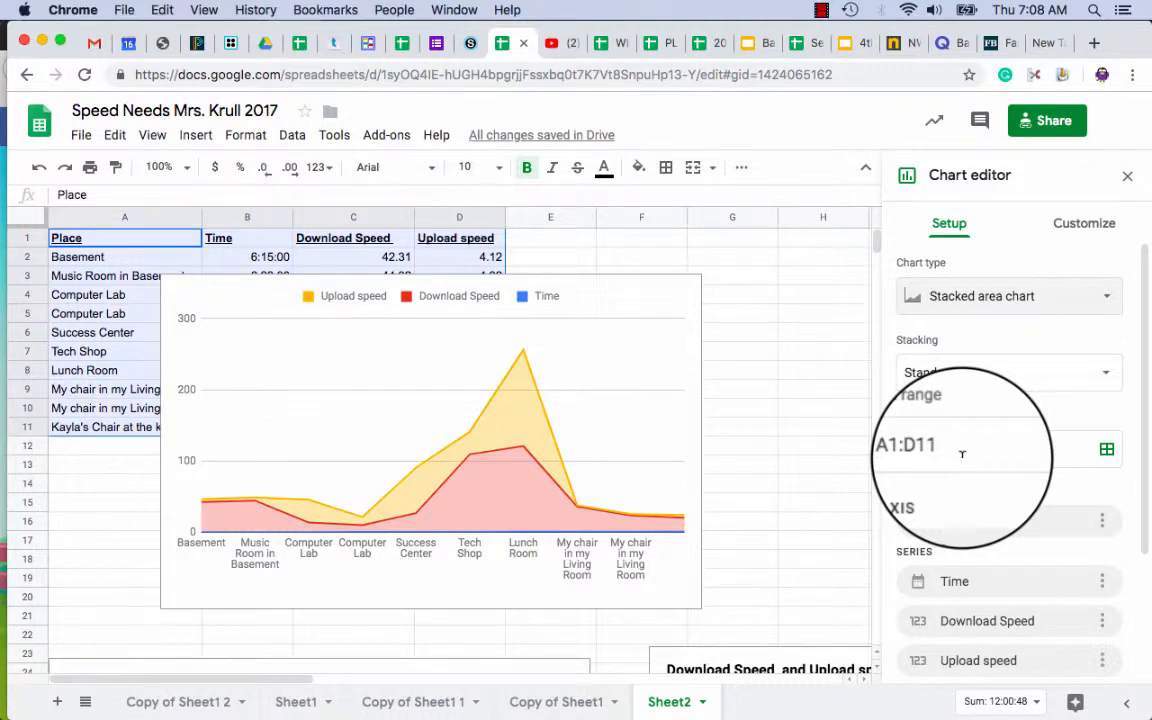
Step: Change the color of the chart's Download Speed series to light green
{"action": "left_click", "coordinate": [525, 484]}
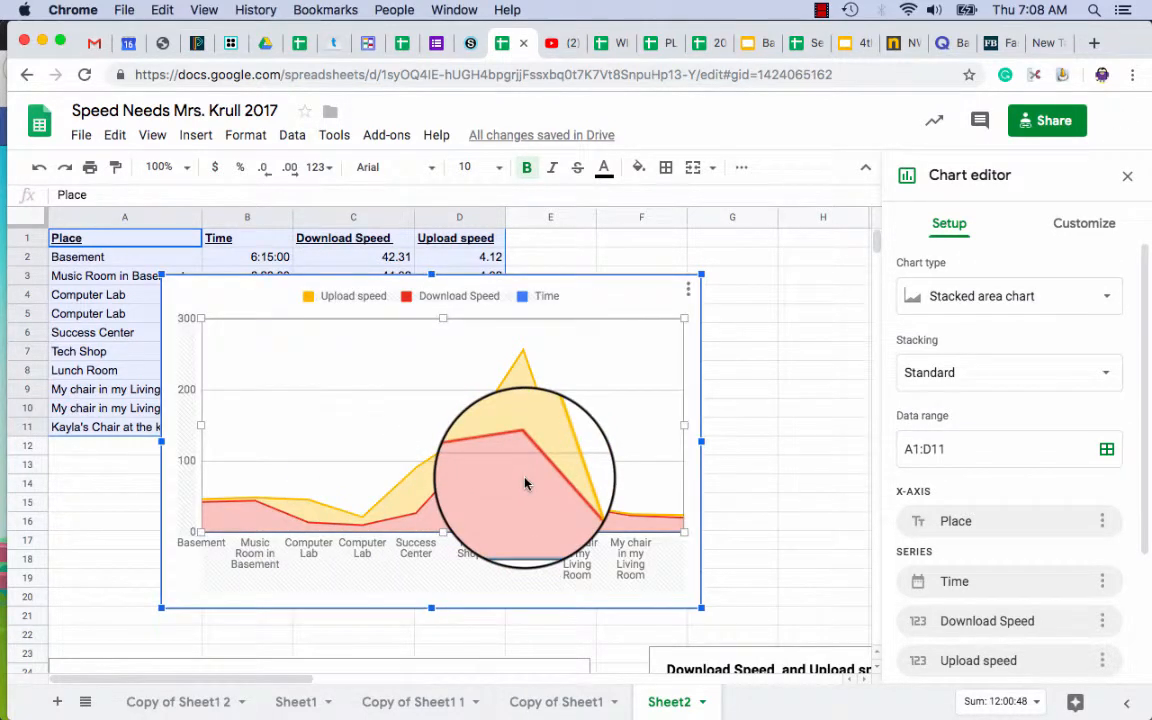
{"action": "left_click", "coordinate": [525, 484]}
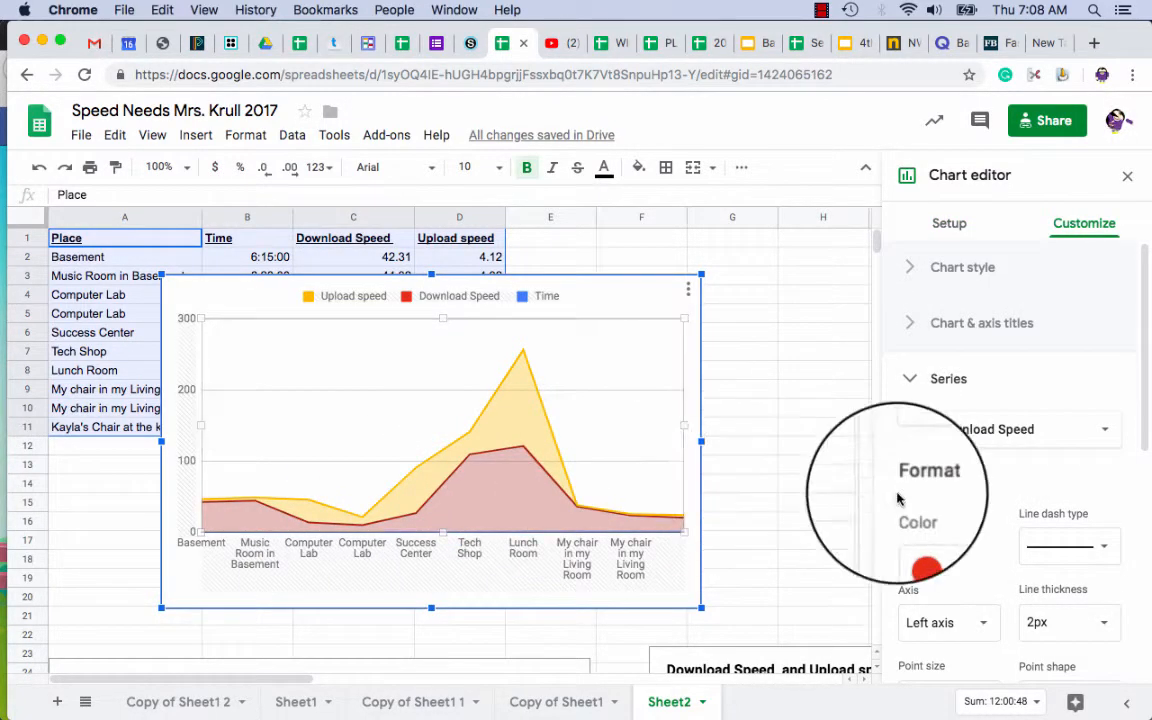
{"action": "left_click", "coordinate": [940, 548]}
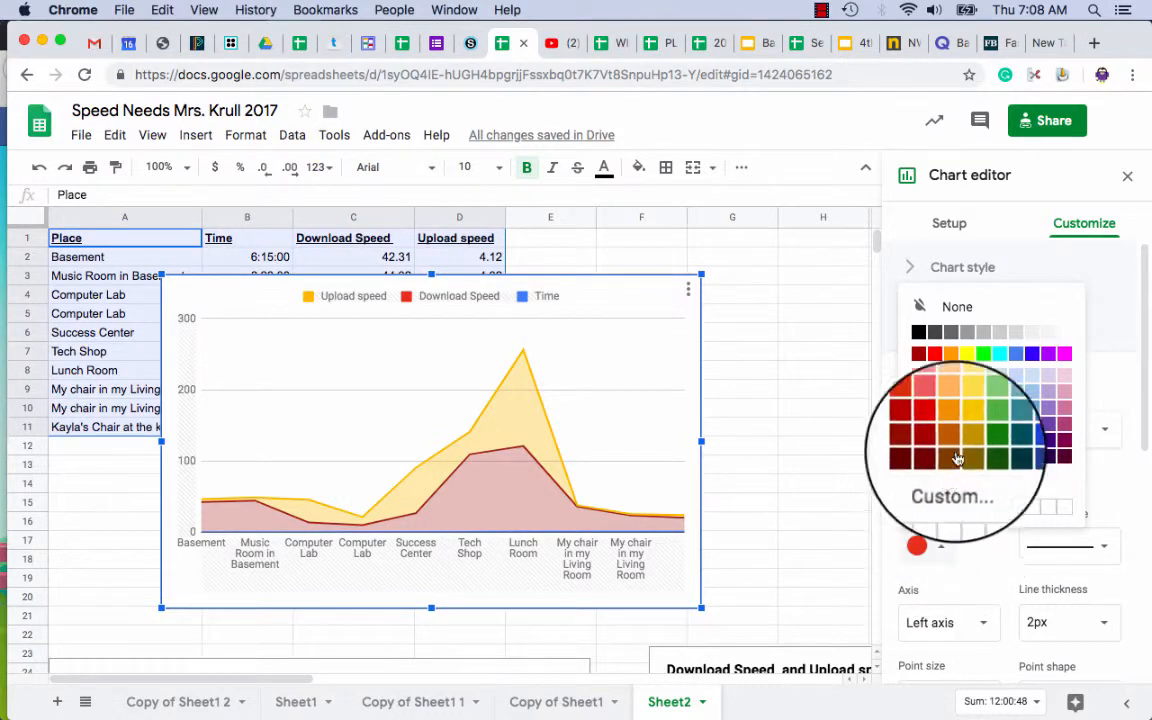
{"action": "left_click", "coordinate": [981, 393]}
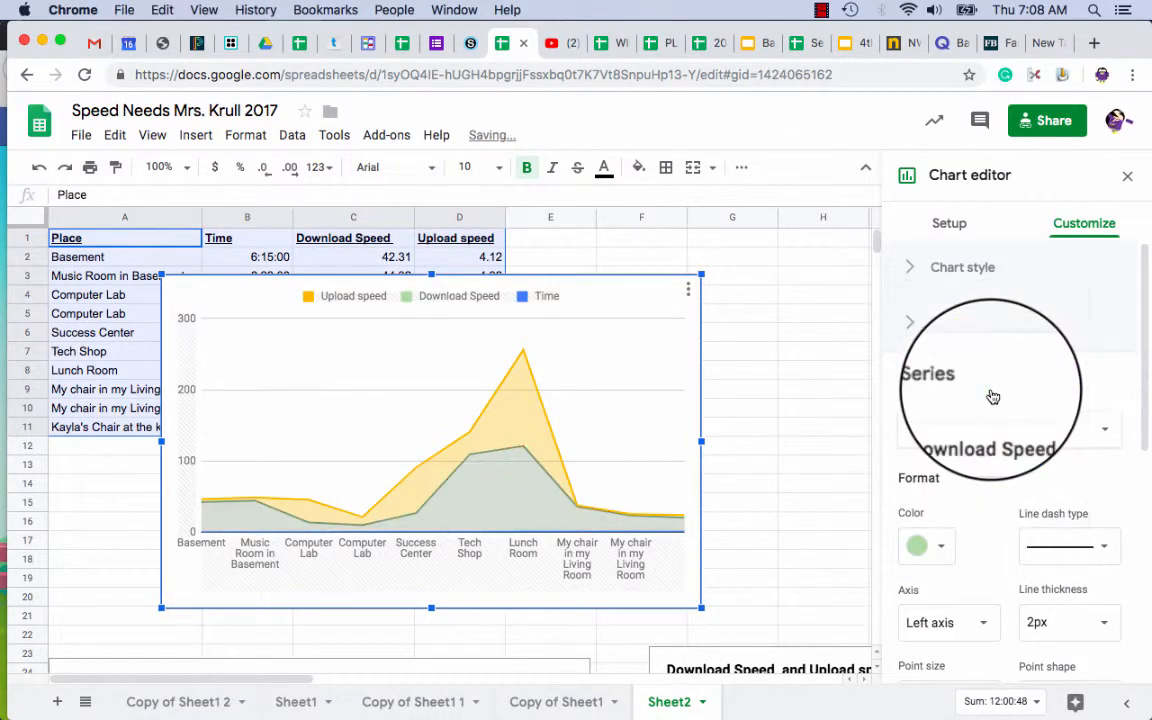
Step: Change the color of the chart's Upload speed series to blue
{"action": "left_click", "coordinate": [522, 424]}
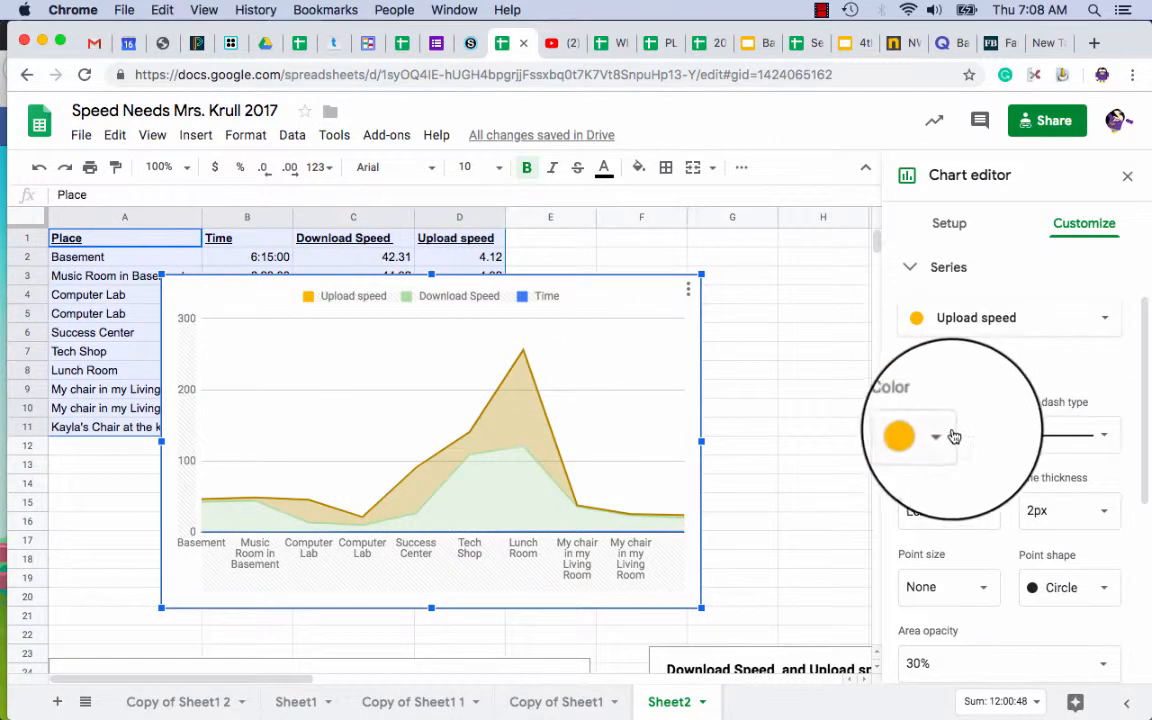
{"action": "left_click", "coordinate": [940, 436]}
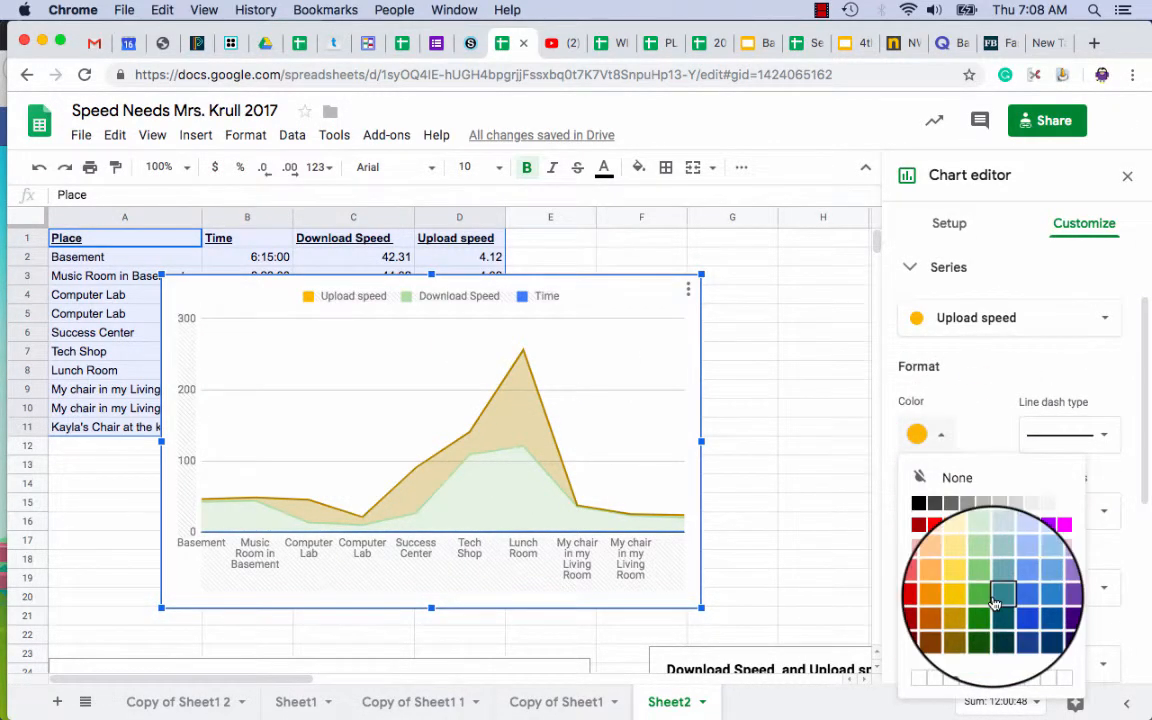
{"action": "left_click", "coordinate": [1034, 596]}
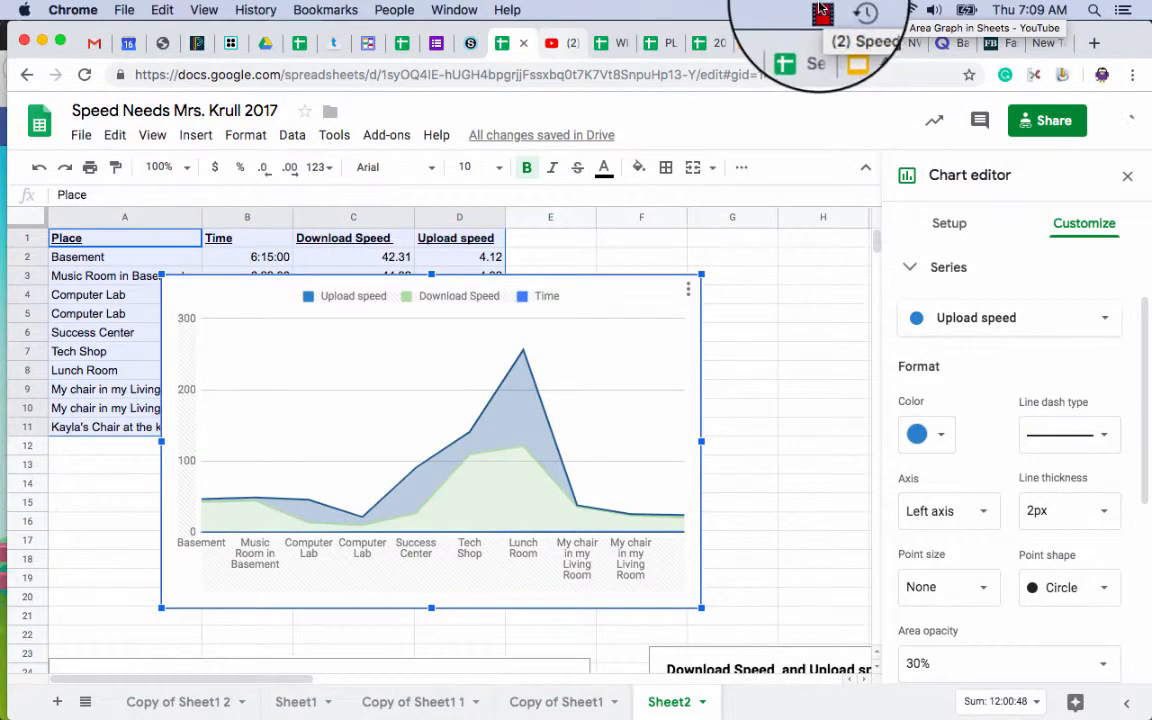
{"action": "left_click", "coordinate": [821, 9]}
{"action": "left_click", "coordinate": [830, 52]}
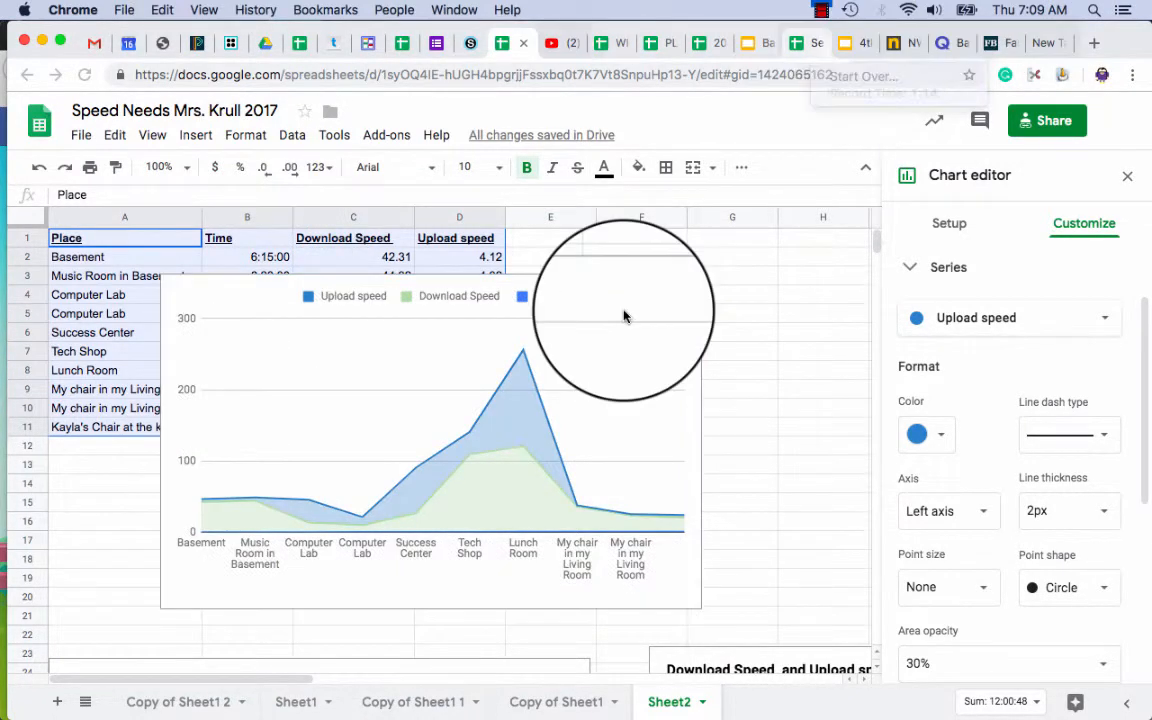
Step: Give the stacked area chart the title "Speed Needs"
{"action": "left_click", "coordinate": [188, 457]}
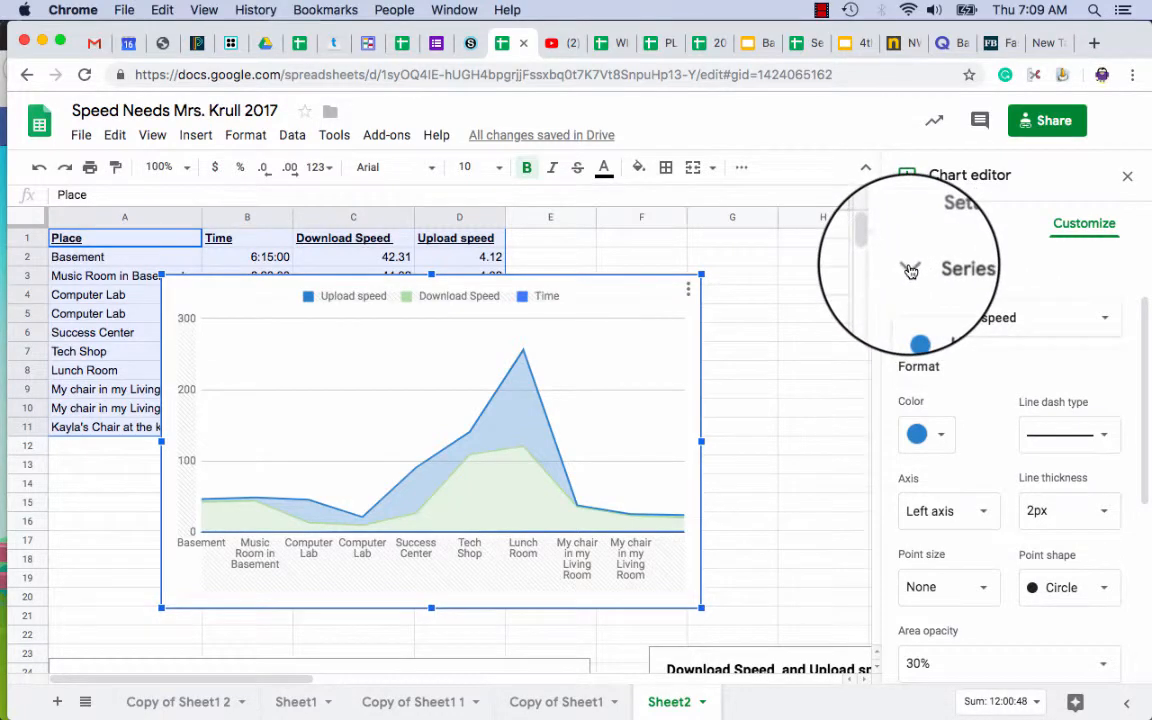
{"action": "left_click", "coordinate": [911, 270]}
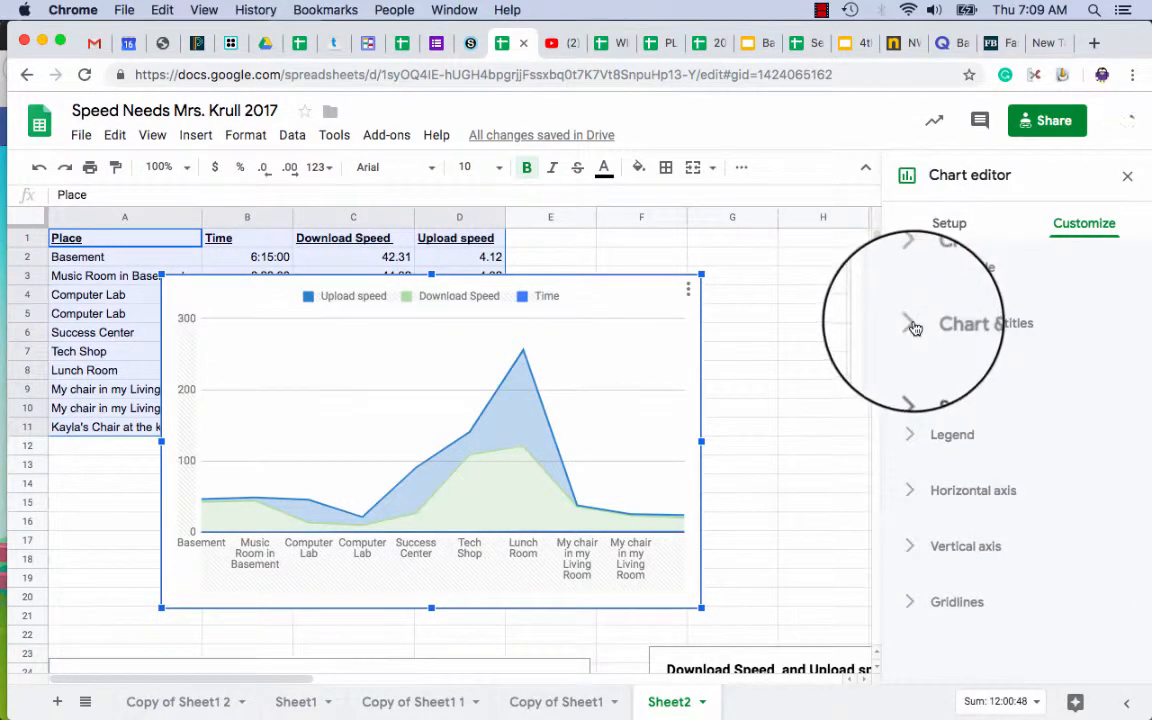
{"action": "left_click", "coordinate": [913, 326]}
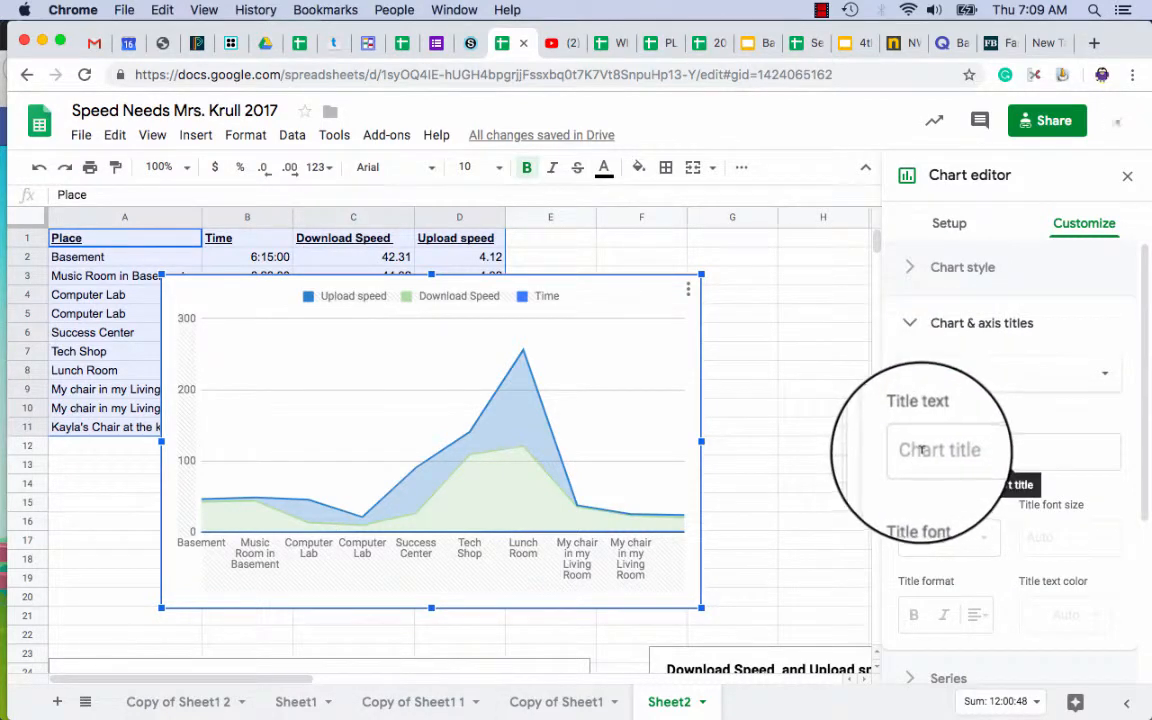
{"action": "left_click", "coordinate": [920, 450]}
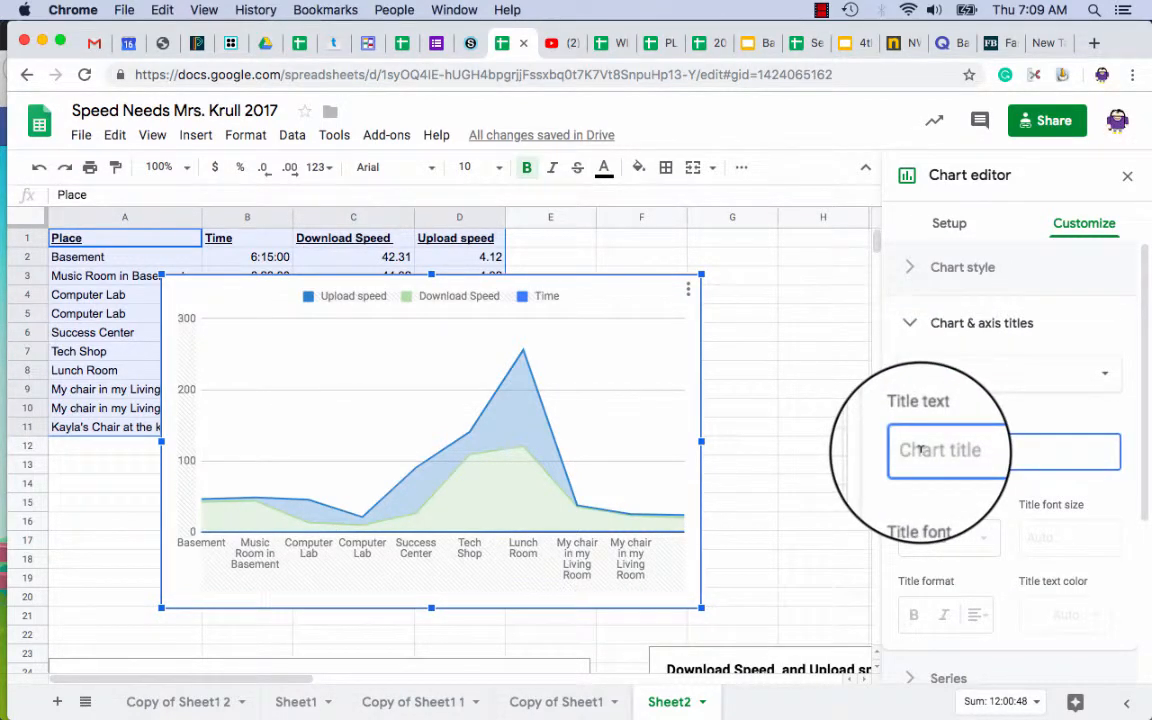
{"action": "type", "text": "Speed N"}
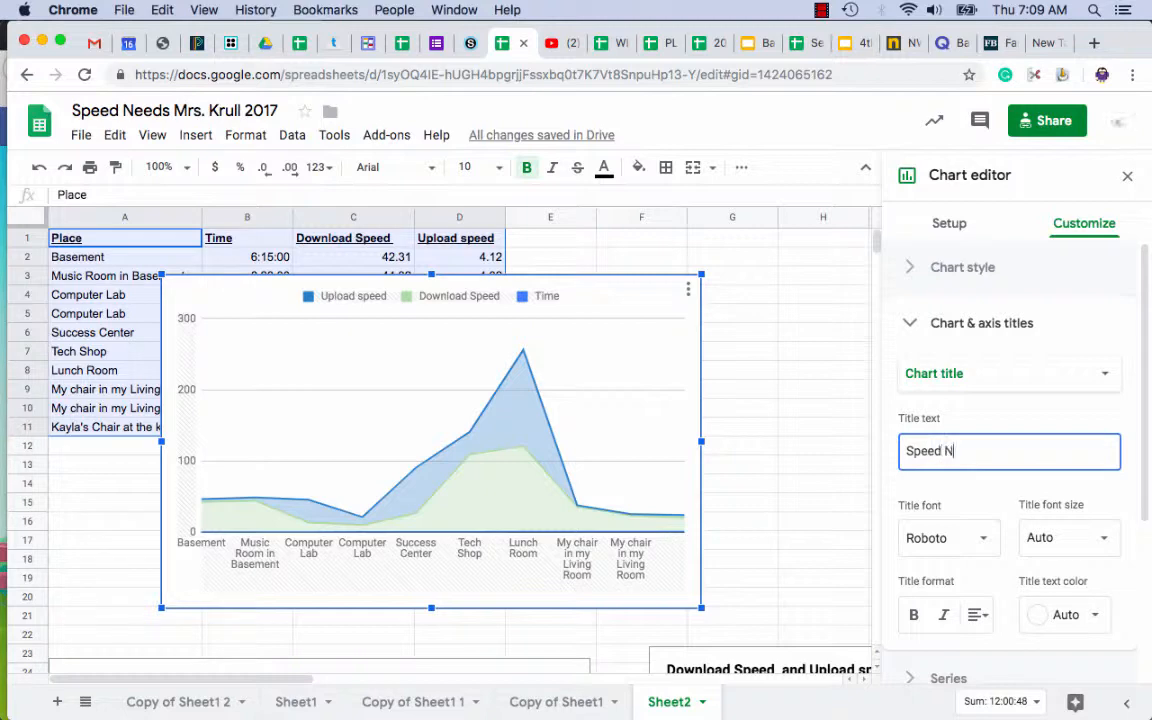
{"action": "type", "text": "eeds"}
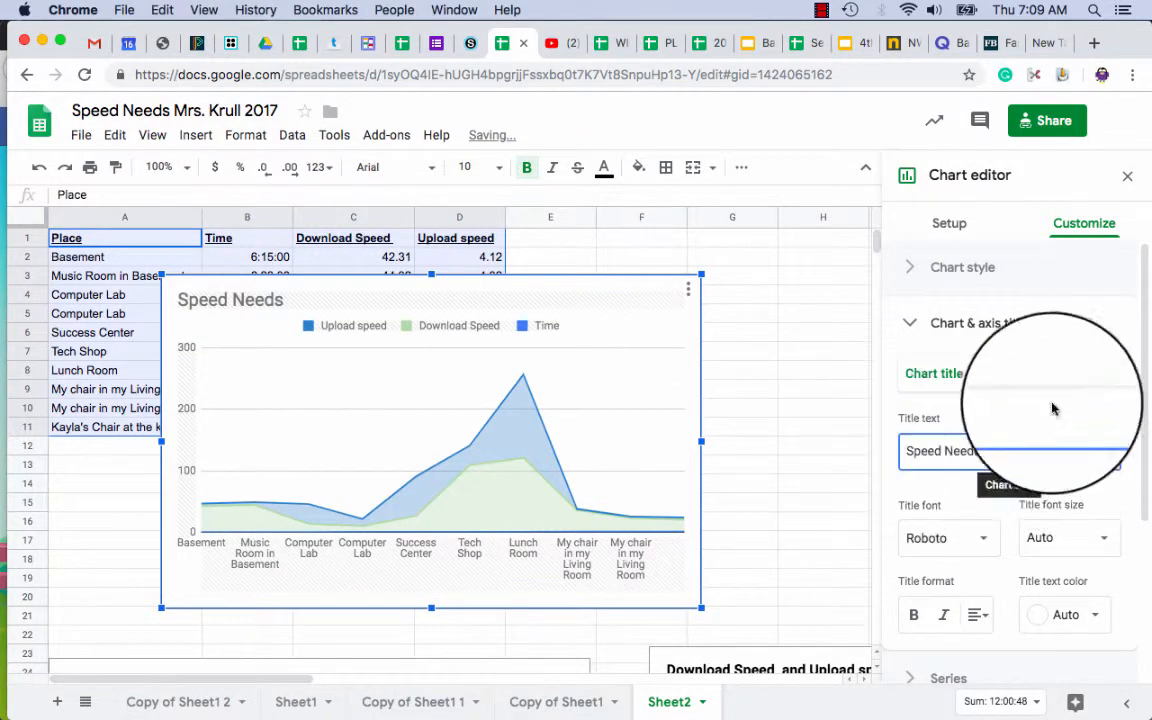
Step: Set the chart's vertical axis title to "Megabits per second"
{"action": "left_click", "coordinate": [1095, 377]}
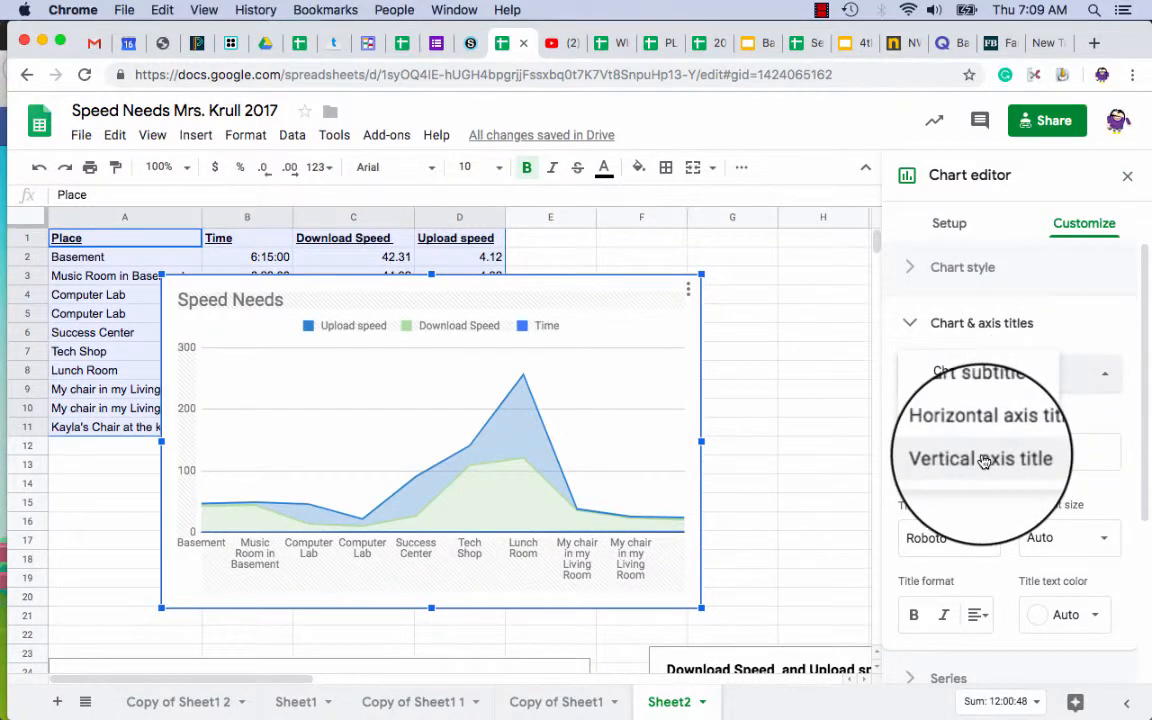
{"action": "left_click", "coordinate": [970, 457]}
{"action": "left_click", "coordinate": [945, 452]}
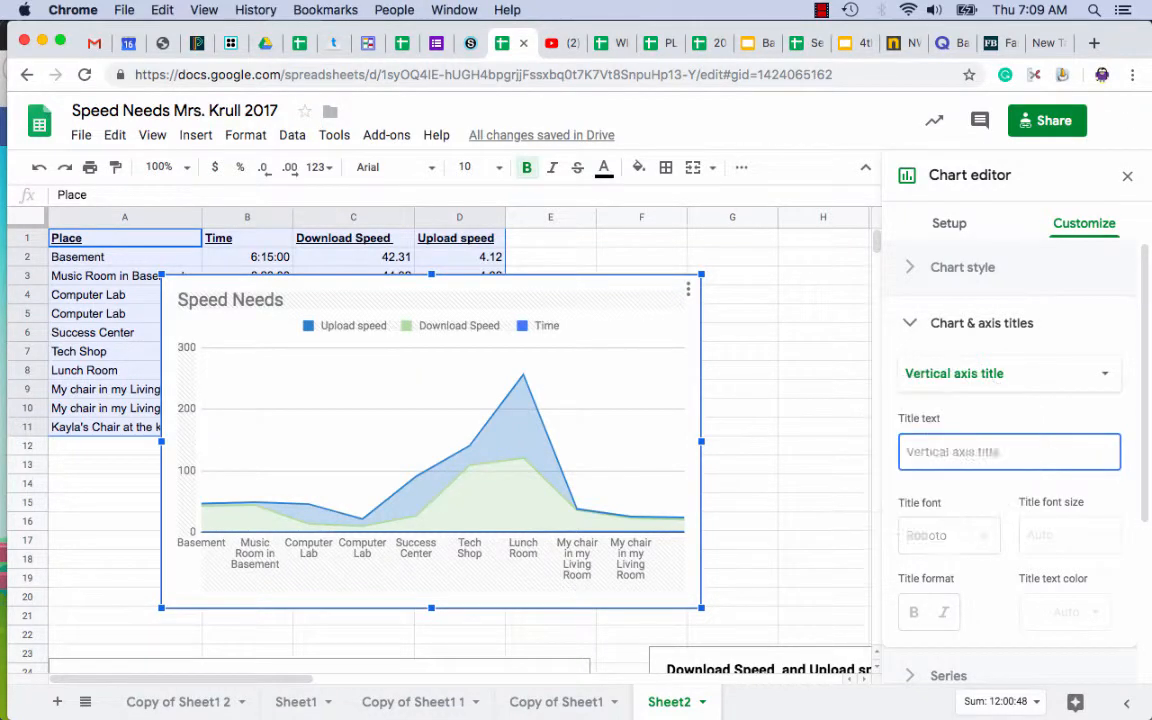
{"action": "type", "text": "Meg"}
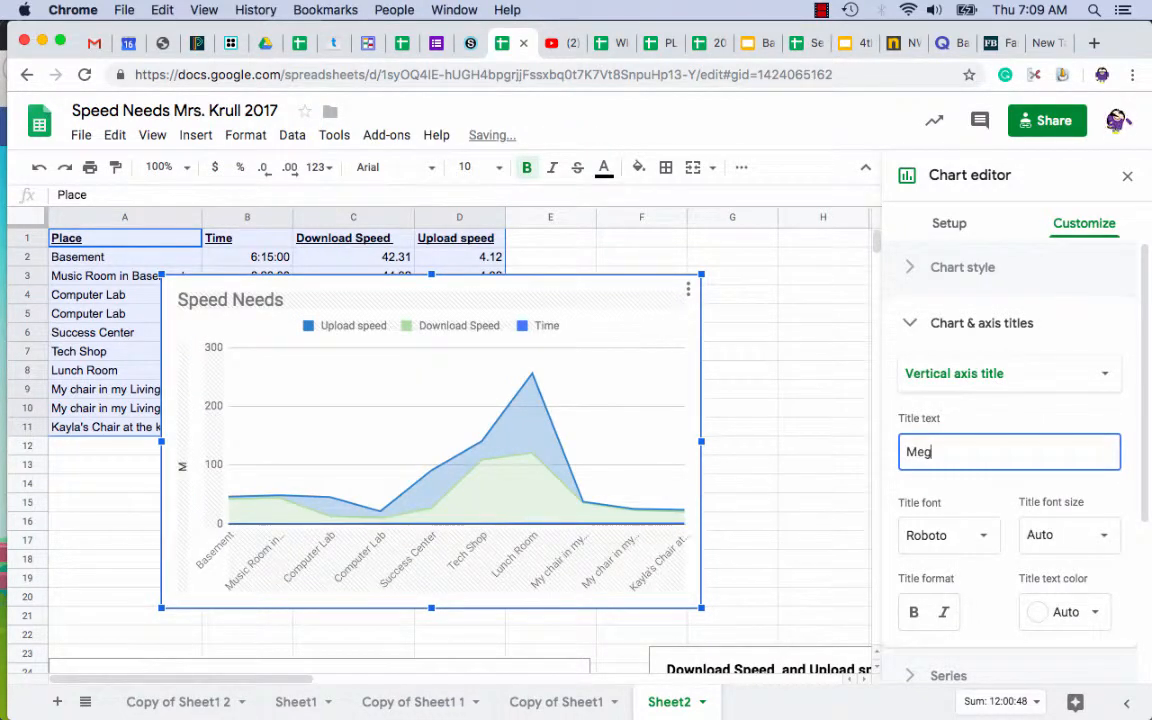
{"action": "type", "text": "abit"}
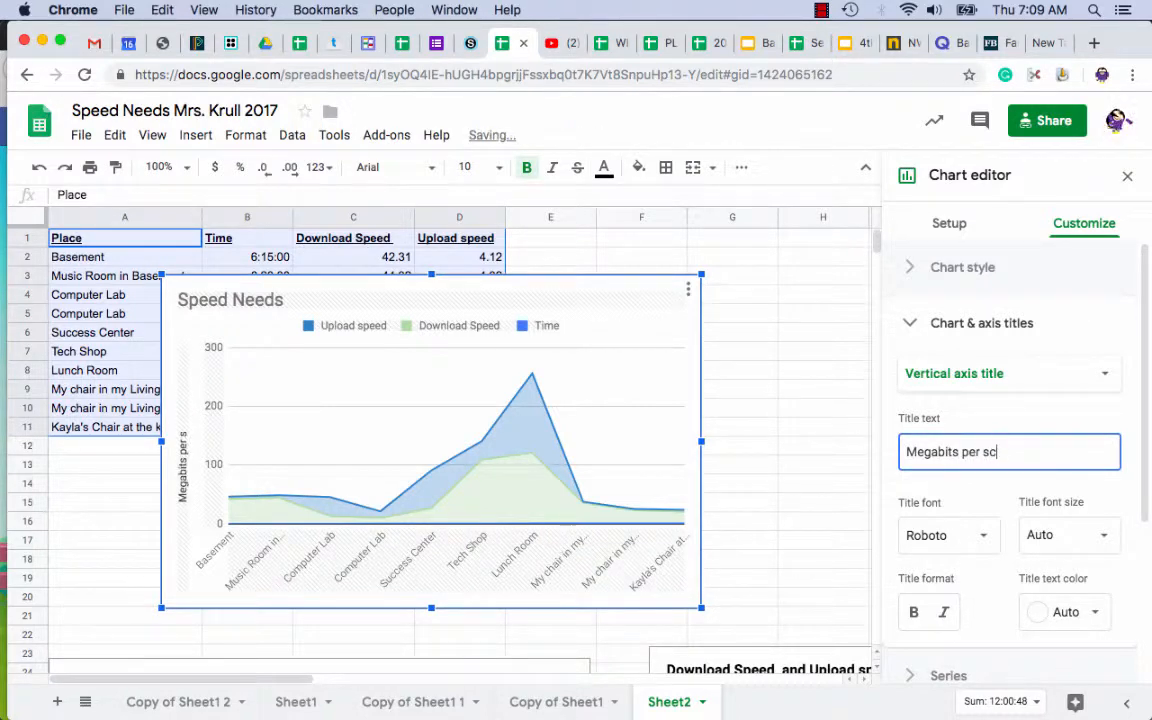
{"action": "type", "text": "s per second"}
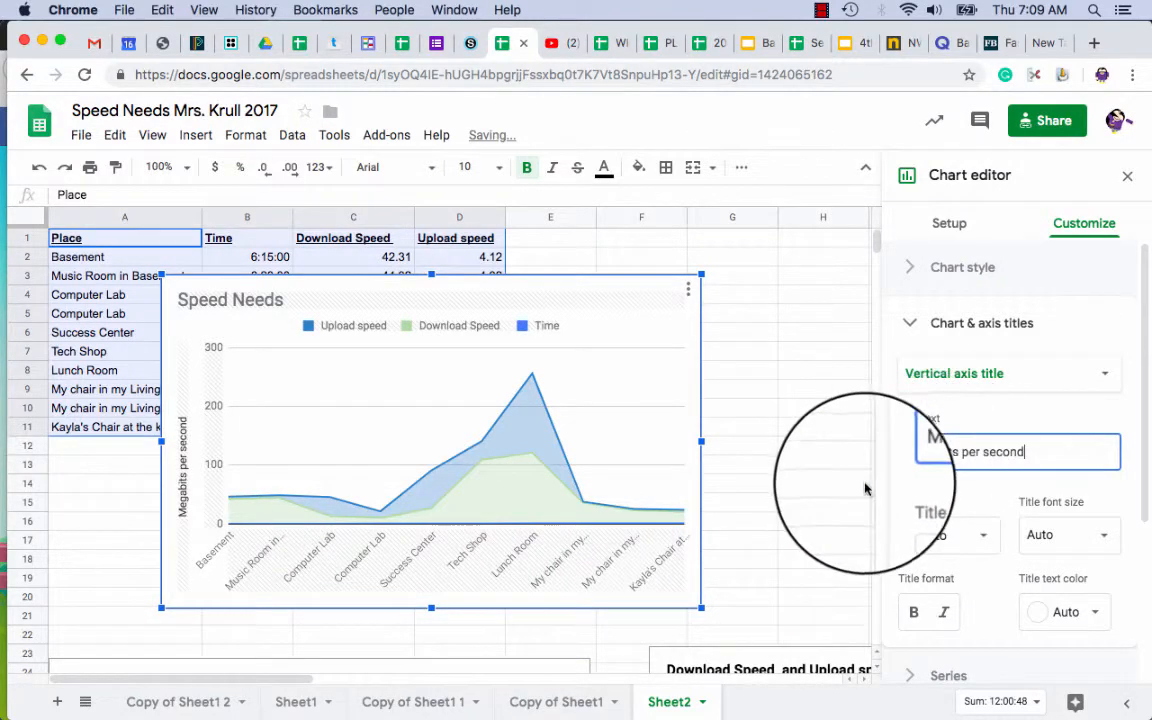
Step: Set the chart's horizontal axis title to "Places I tested"
{"action": "left_click", "coordinate": [935, 378]}
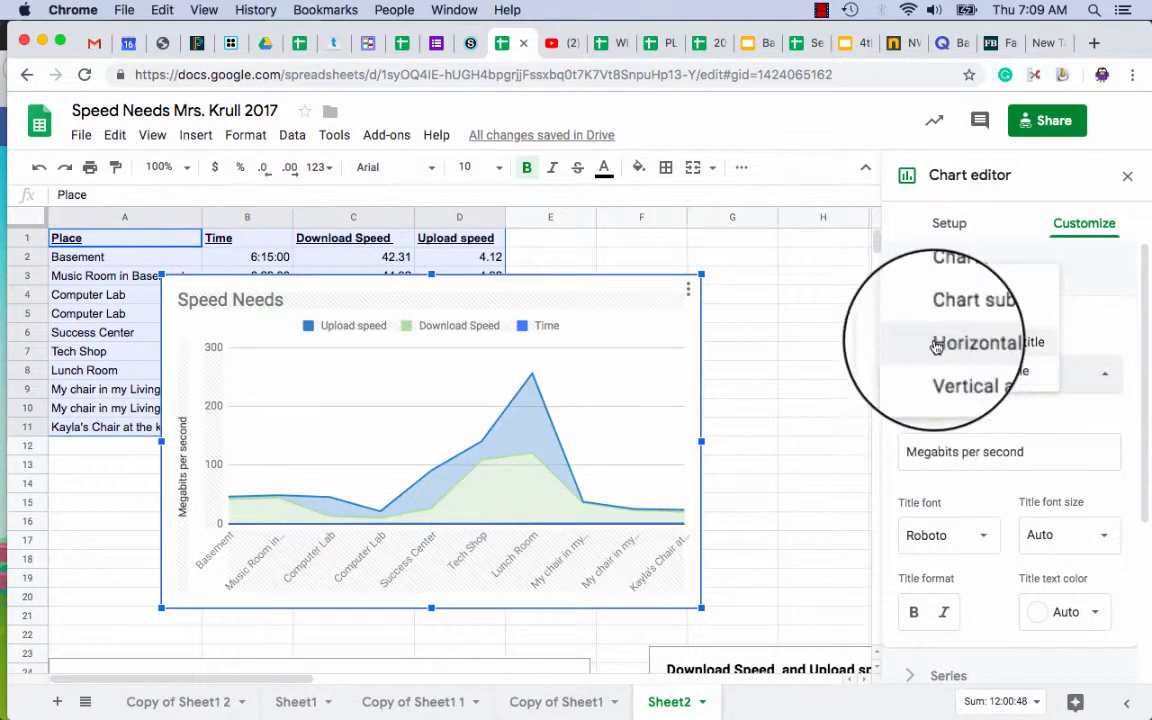
{"action": "left_click", "coordinate": [960, 341]}
{"action": "left_click", "coordinate": [917, 450]}
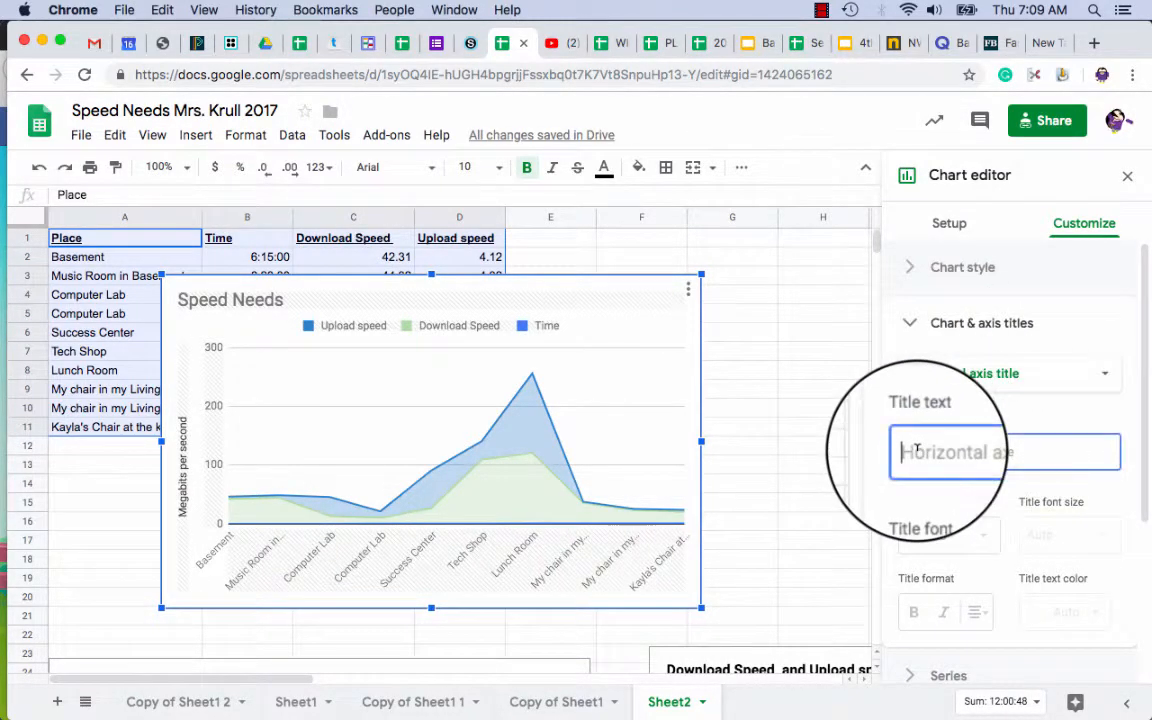
{"action": "type", "text": "Pla"}
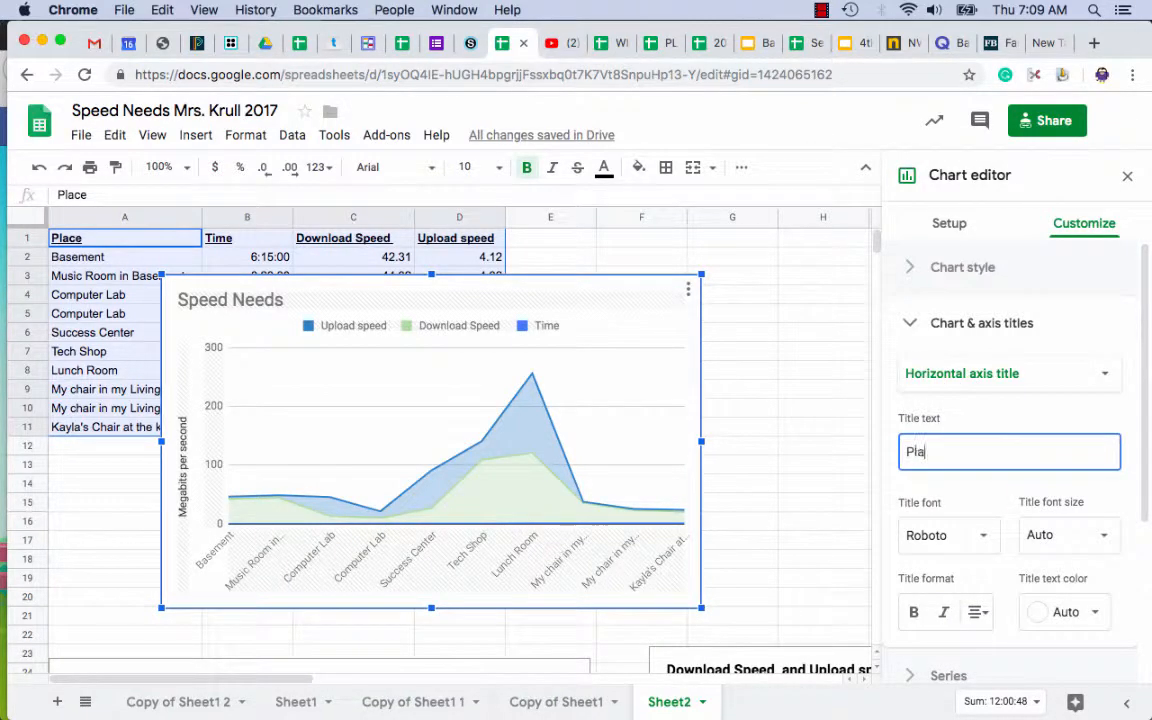
{"action": "type", "text": "ces I tested"}
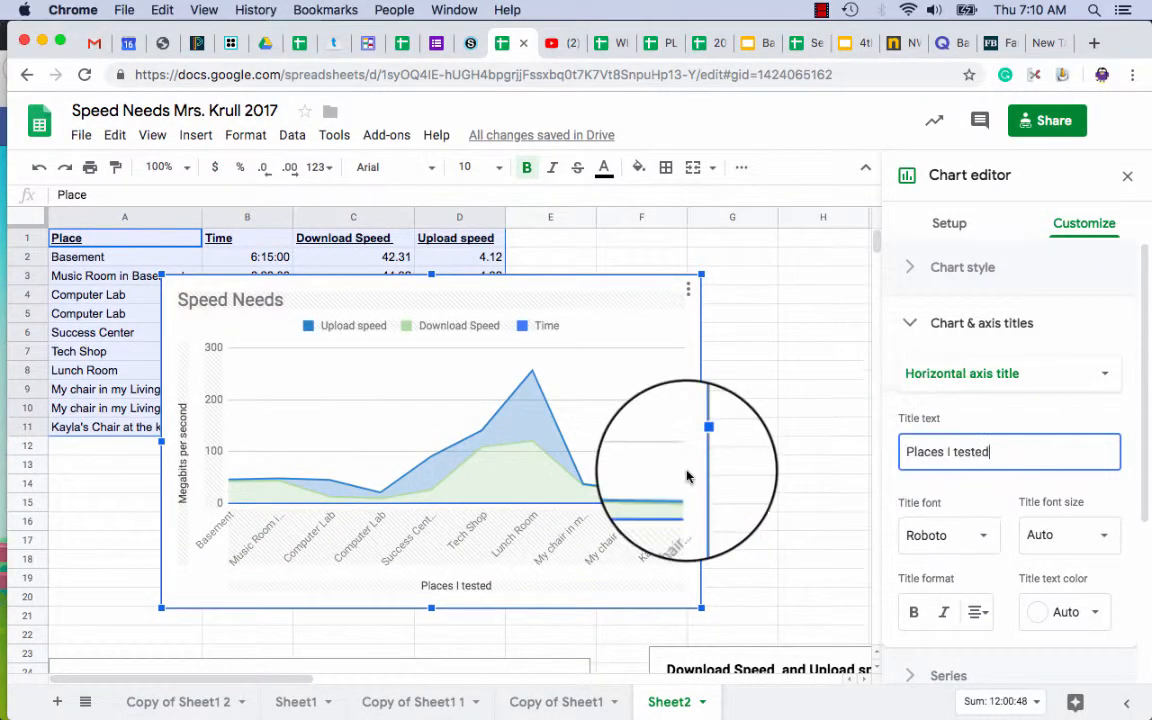
Step: Turn on data labels for the chart's Download Speed series and deselect the chart
{"action": "left_click", "coordinate": [514, 468]}
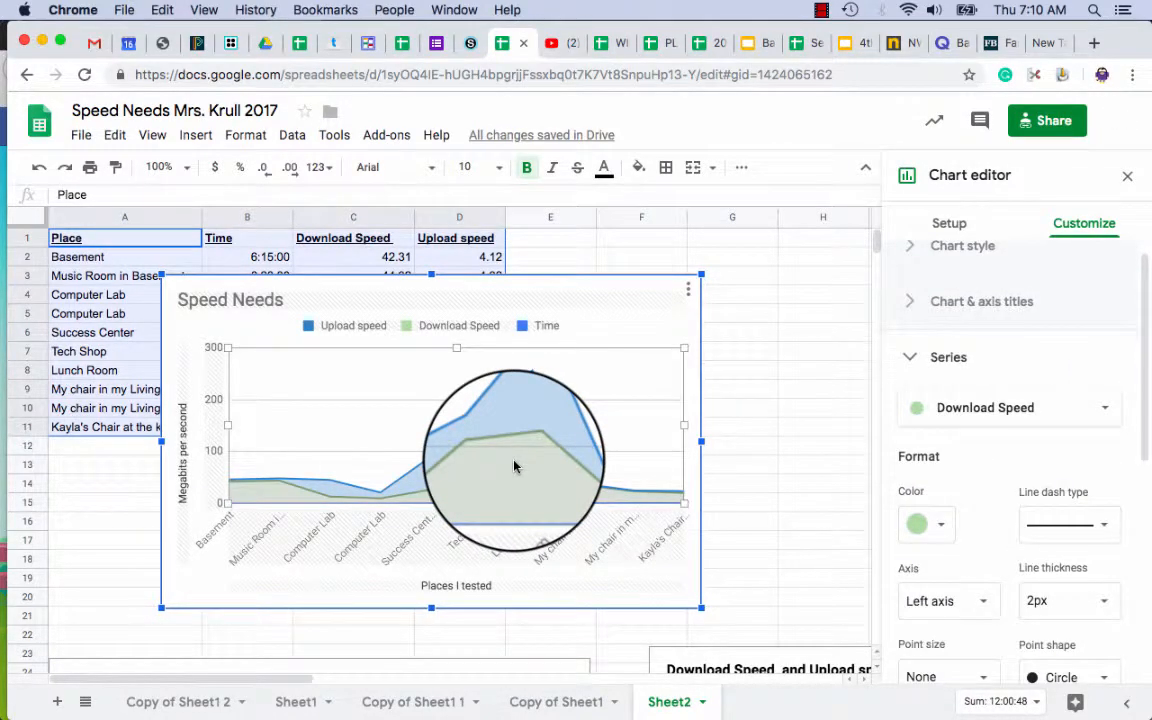
{"action": "scroll", "coordinate": [973, 465], "scroll_direction": "down", "scroll_amount": 3}
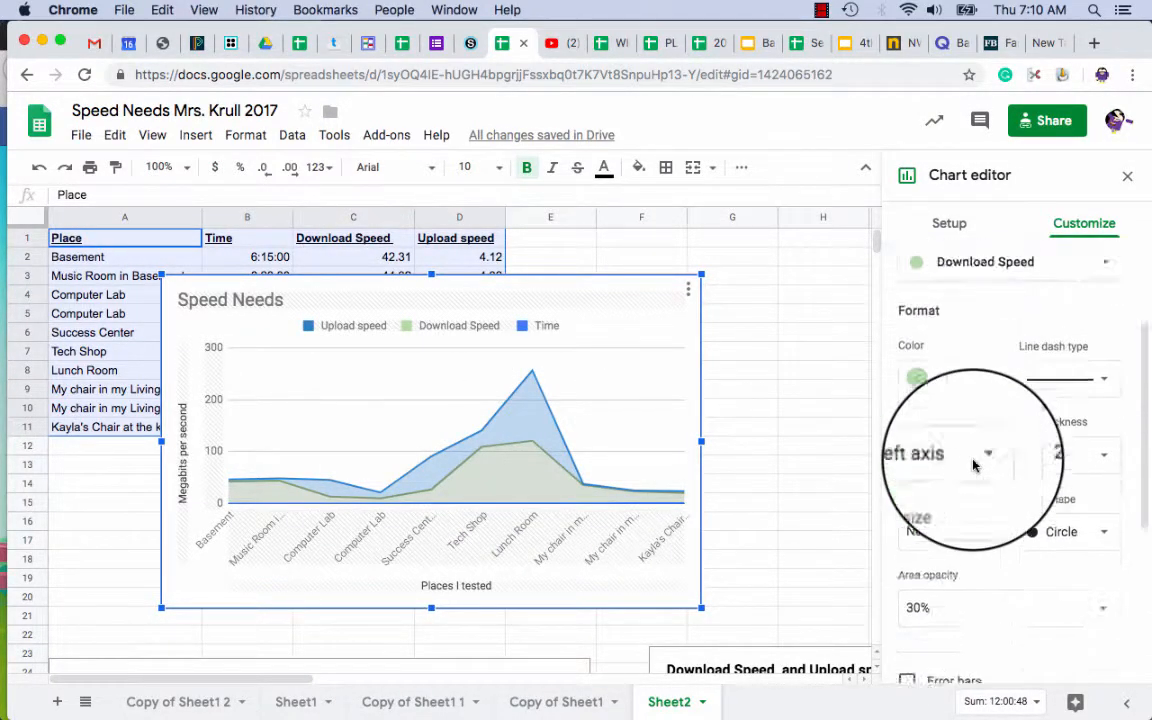
{"action": "scroll", "coordinate": [973, 465], "scroll_direction": "down", "scroll_amount": 3}
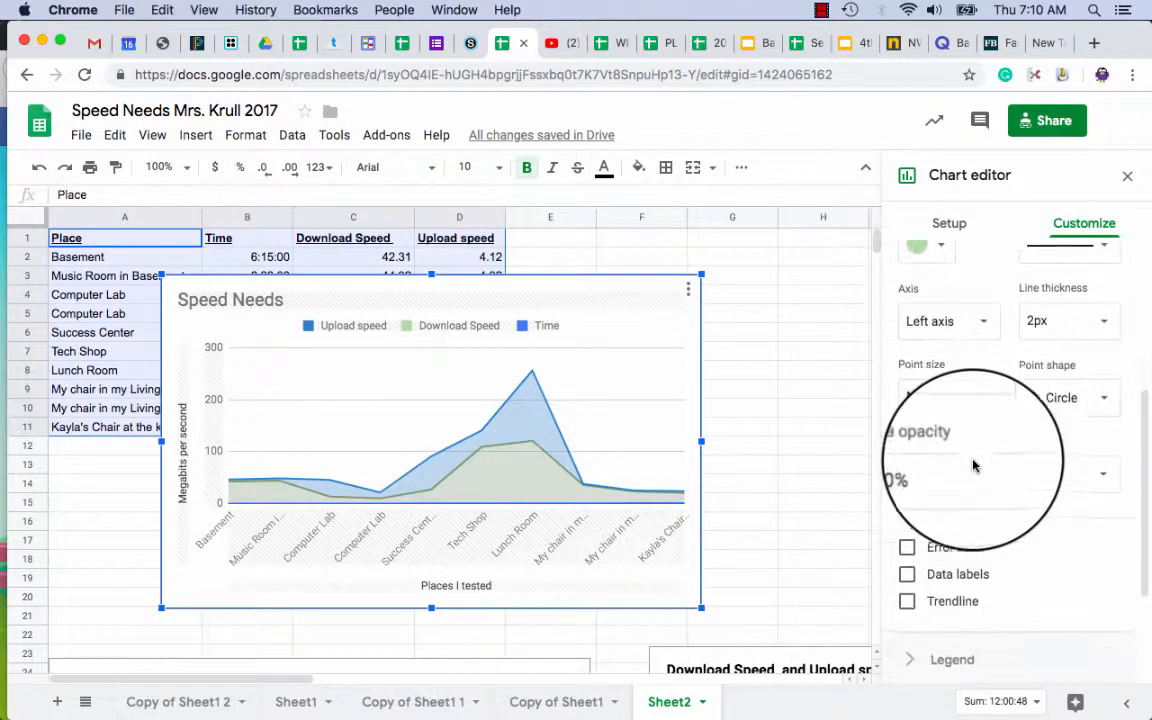
{"action": "left_click", "coordinate": [907, 575]}
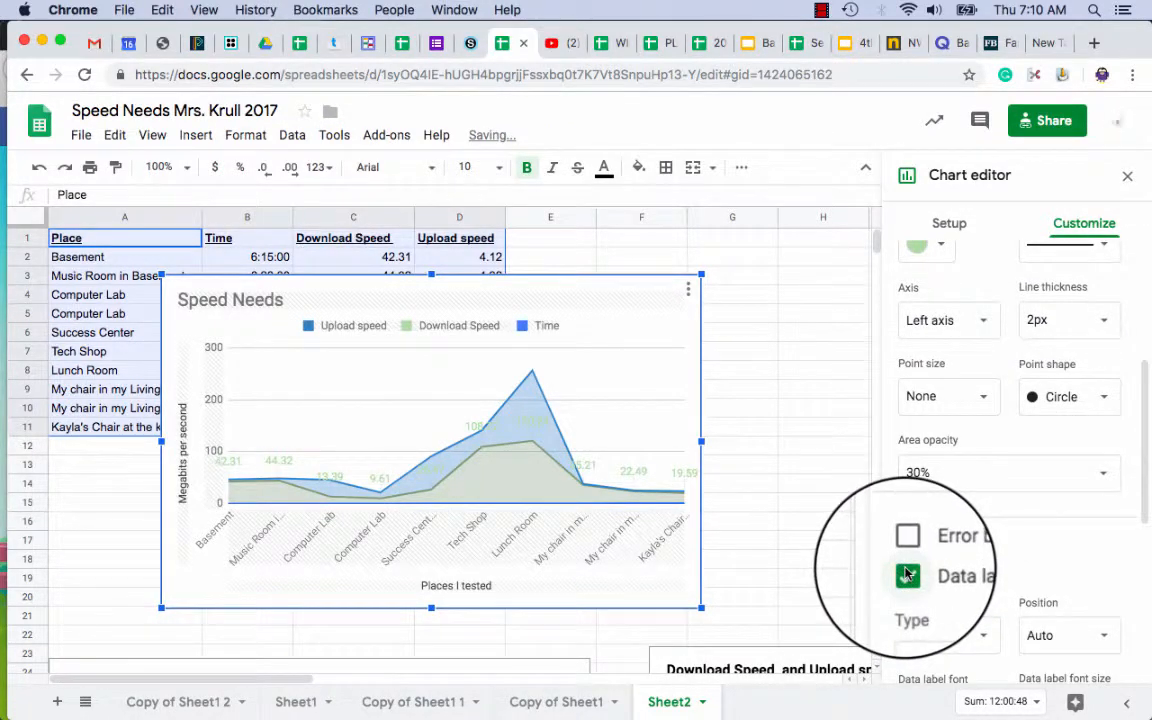
{"action": "left_click", "coordinate": [529, 390]}
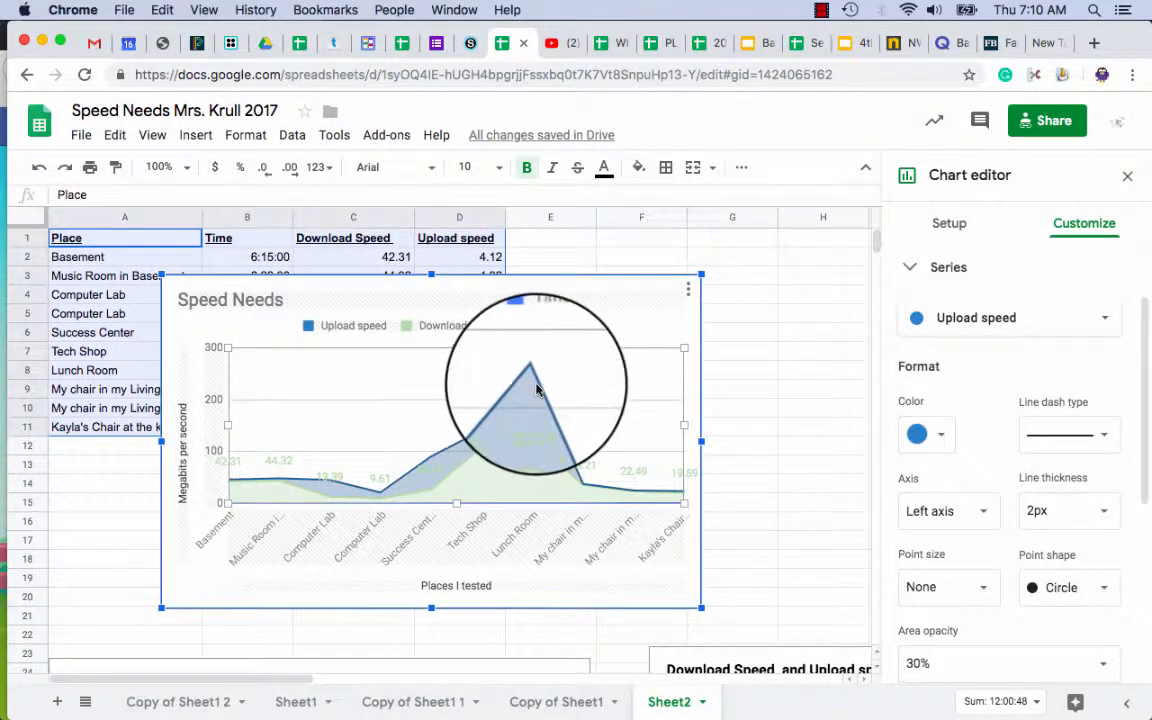
{"action": "left_click", "coordinate": [751, 370]}
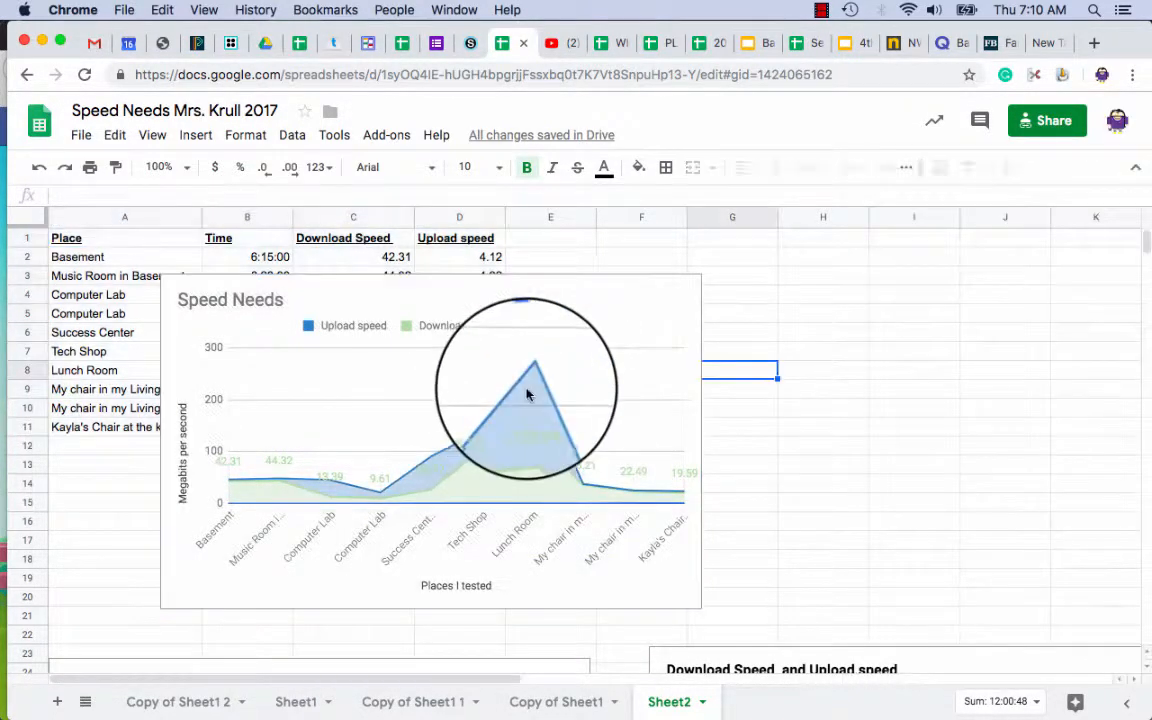
Step: Turn on data labels for the chart's Upload speed series and enlarge the chart up to row 1 and across to column G's far edge
{"action": "left_click", "coordinate": [528, 400]}
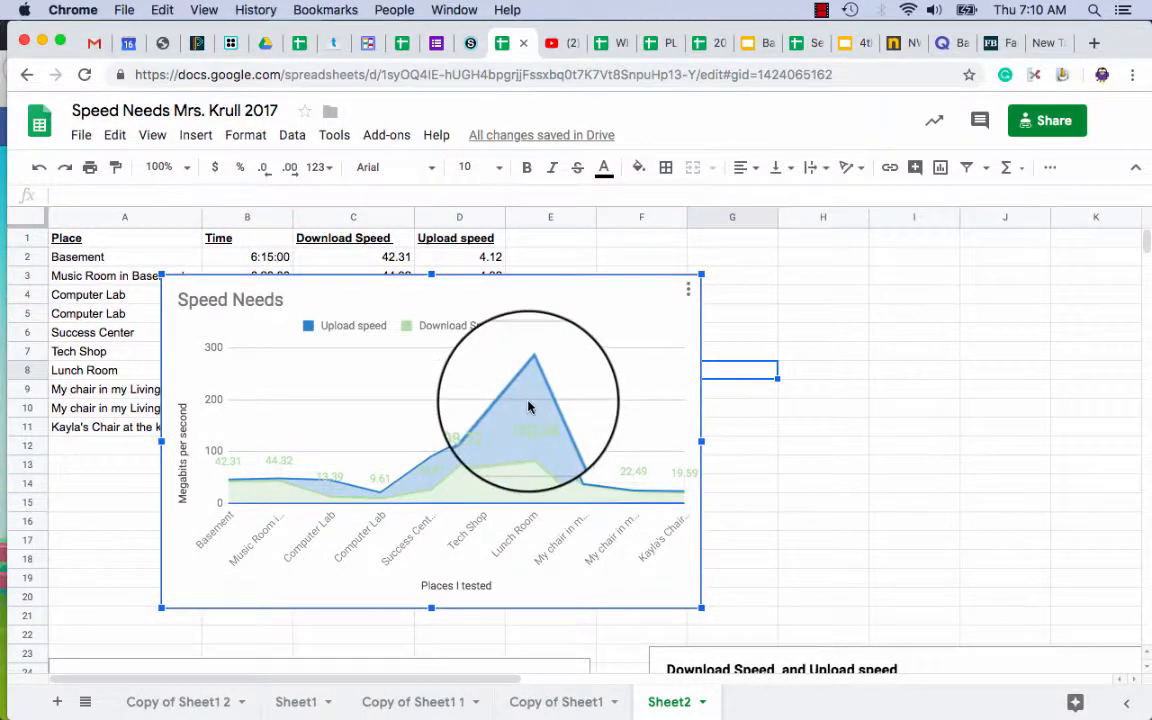
{"action": "double_click", "coordinate": [529, 405]}
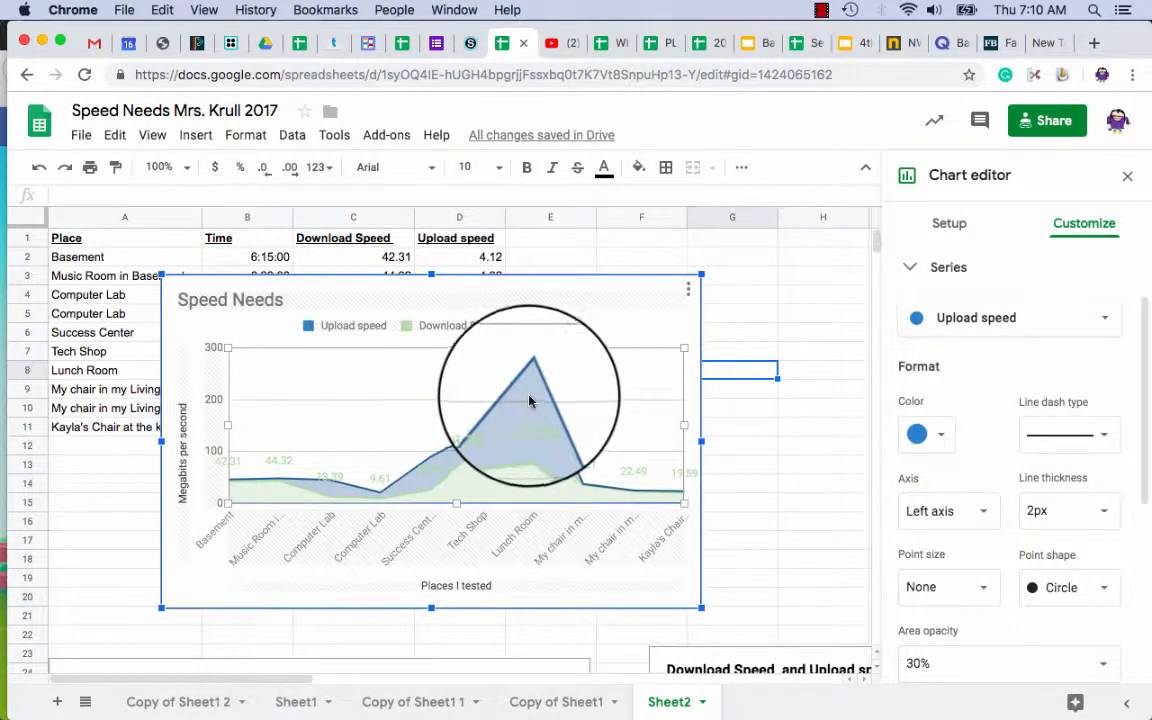
{"action": "scroll", "coordinate": [950, 440], "scroll_direction": "down", "scroll_amount": 5}
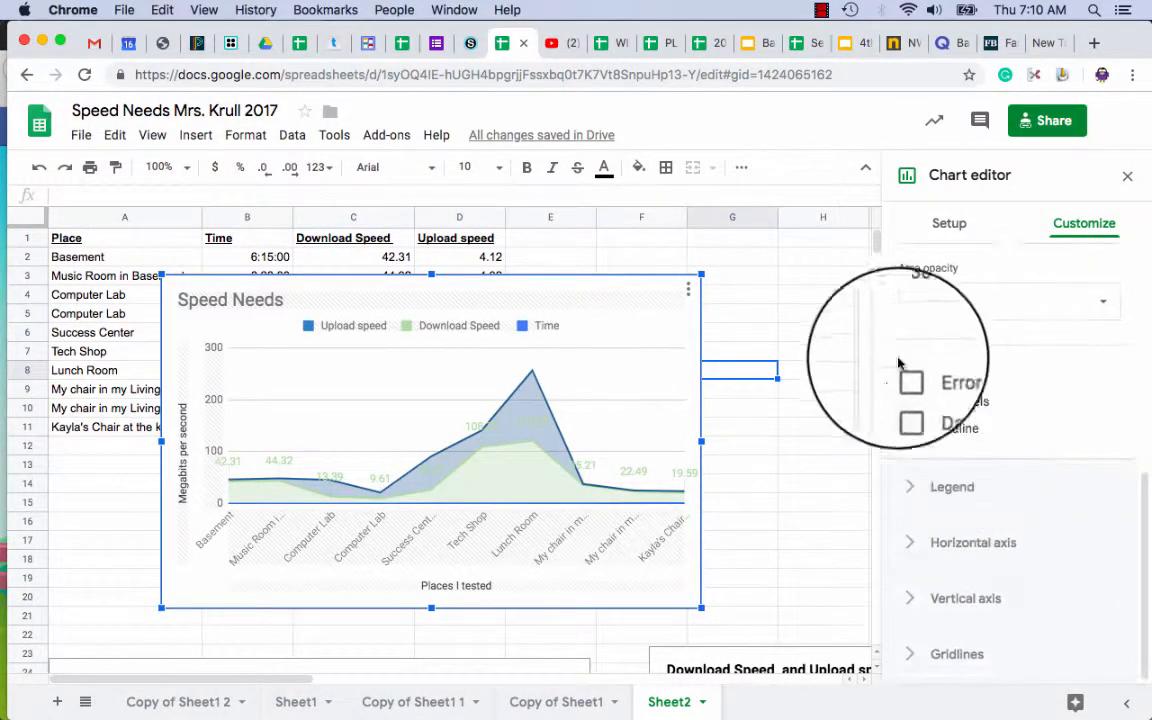
{"action": "left_click", "coordinate": [908, 400]}
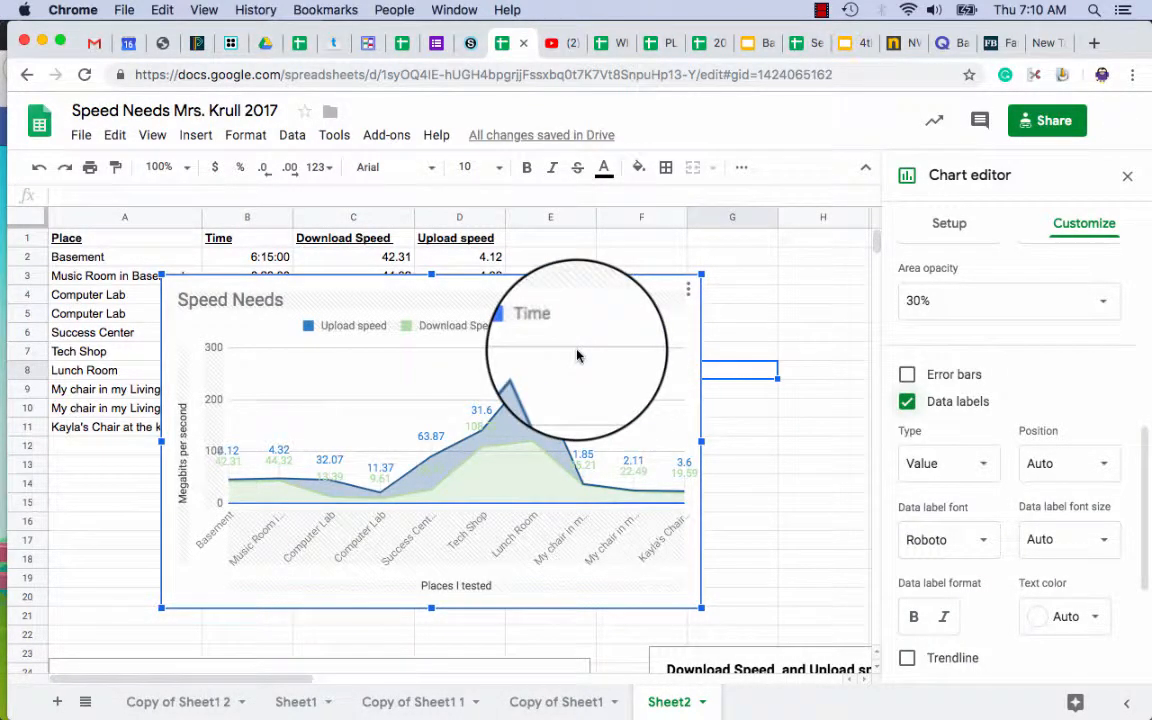
{"action": "mouse_move", "coordinate": [533, 378]}
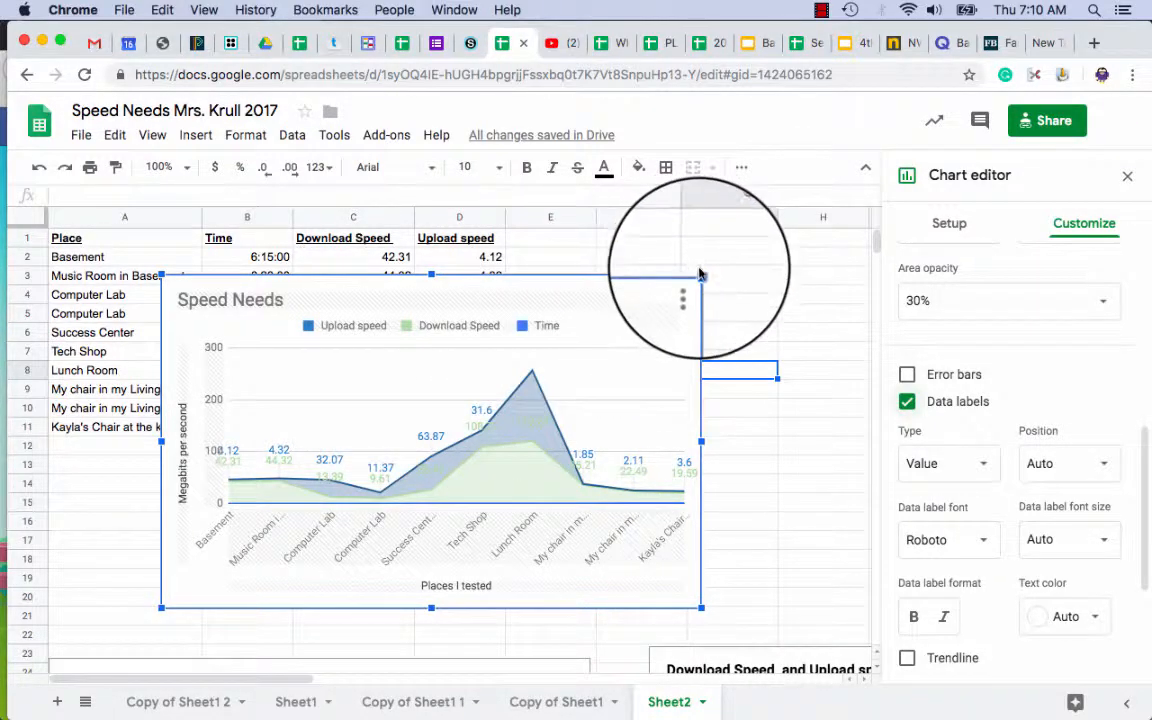
{"action": "left_click_drag", "start_coordinate": [701, 274], "coordinate": [776, 229]}
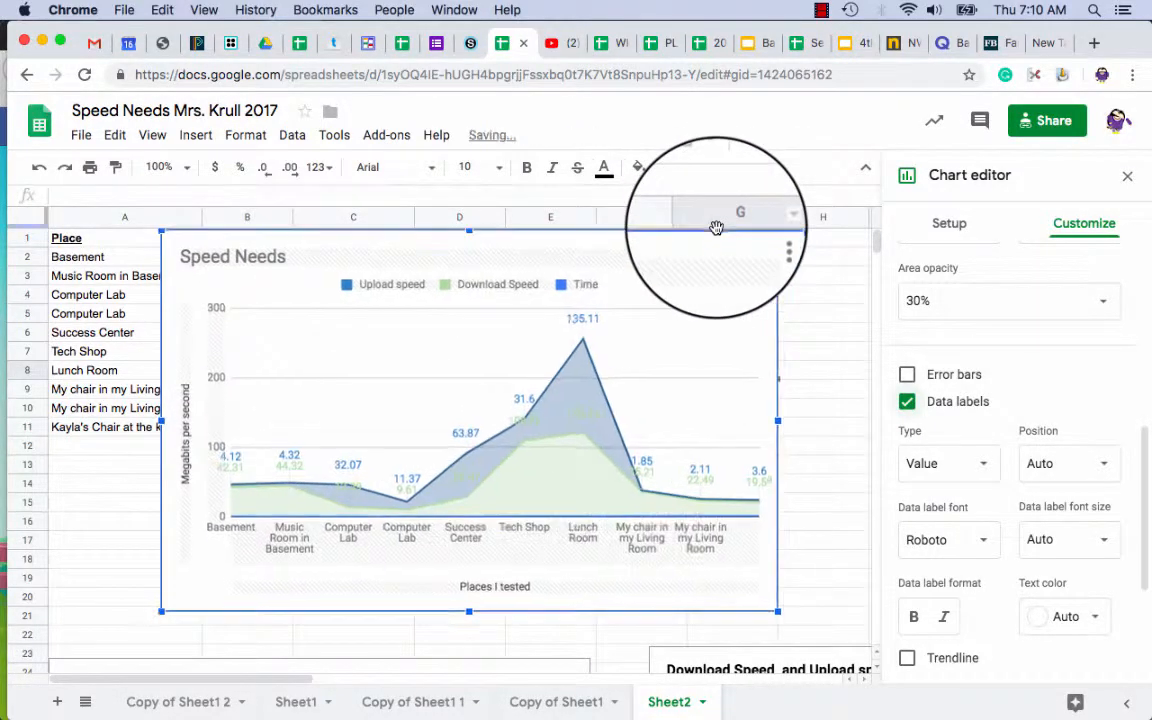